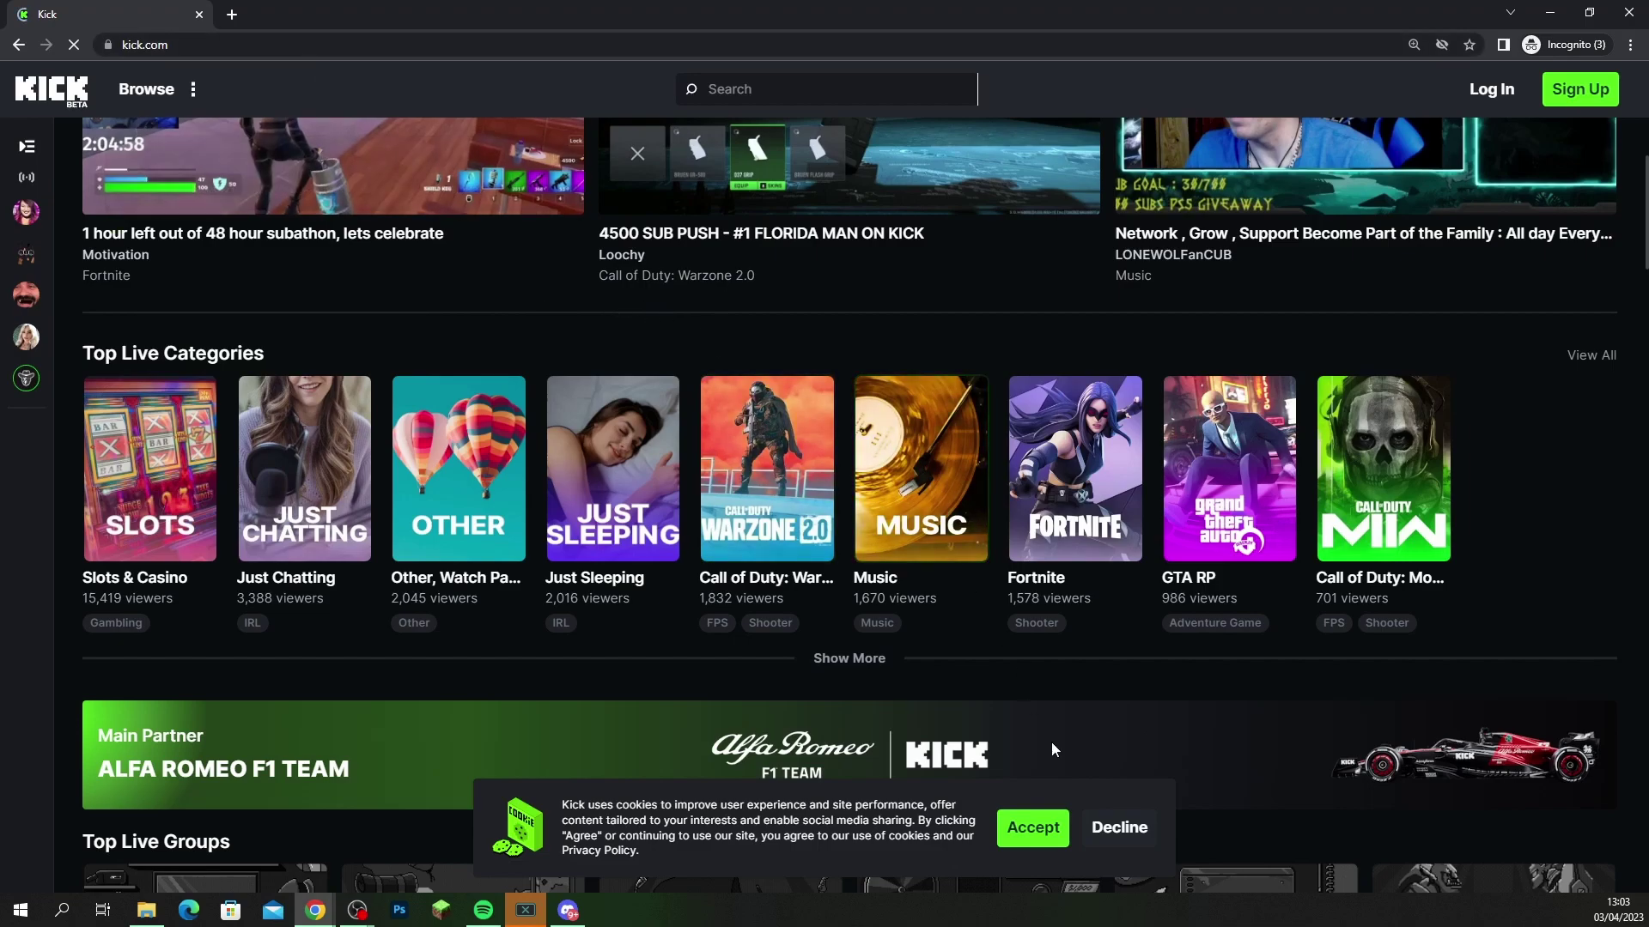
Accept Kick's cookie notice and begin sign-up, starting with the e-mail field
left_click(1033, 827)
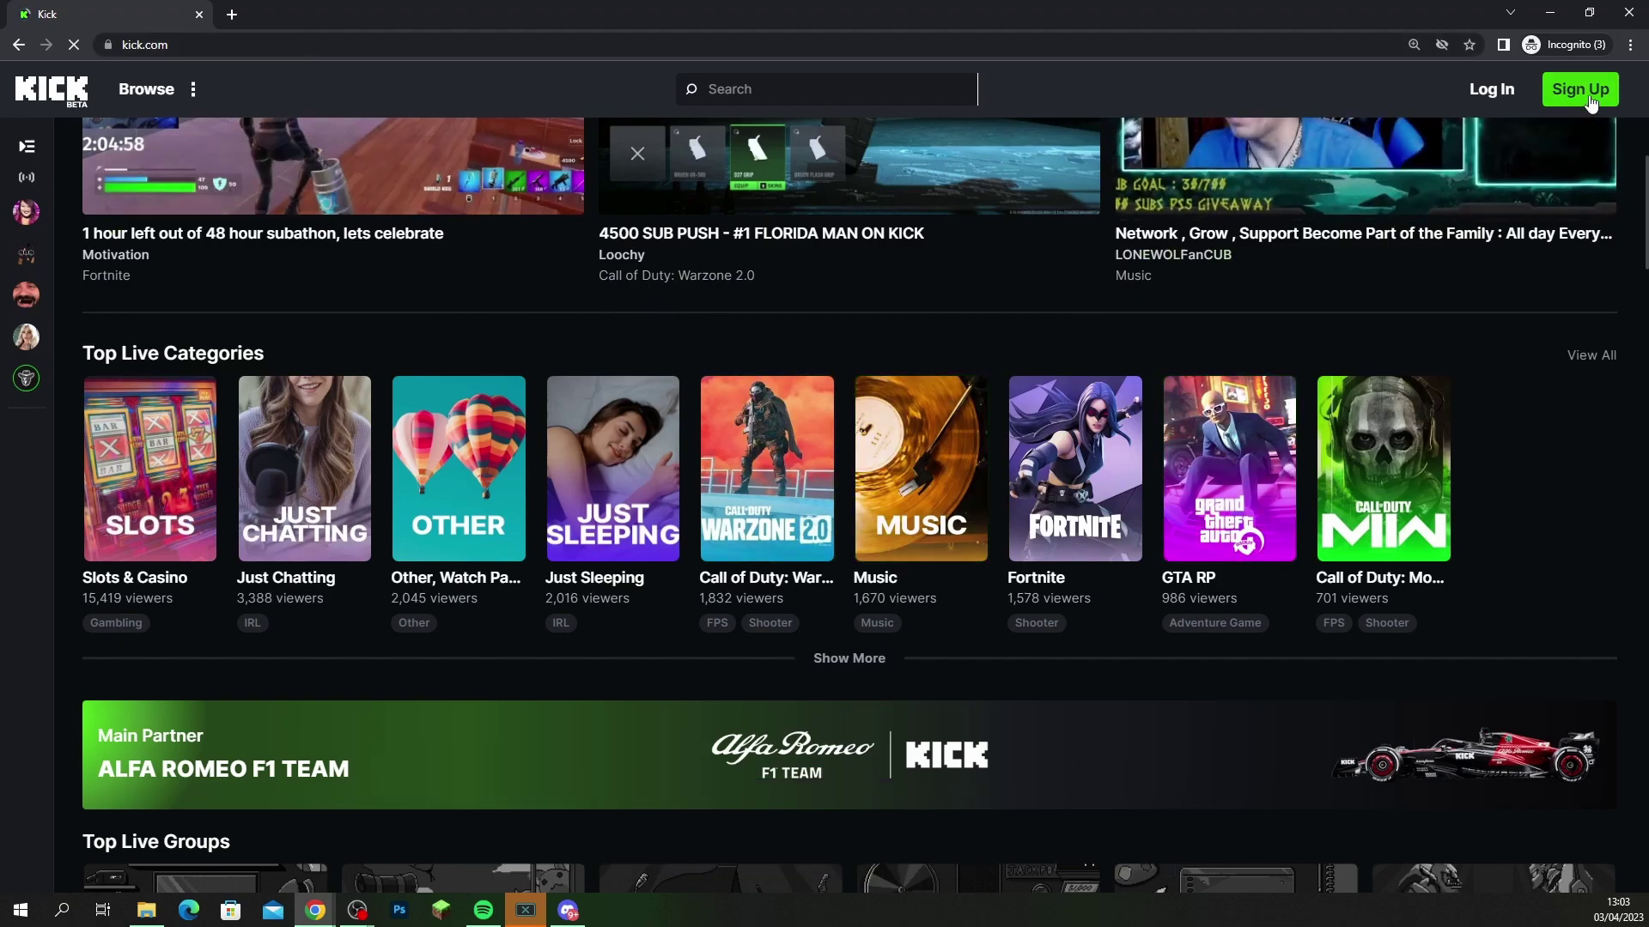
left_click(1590, 94)
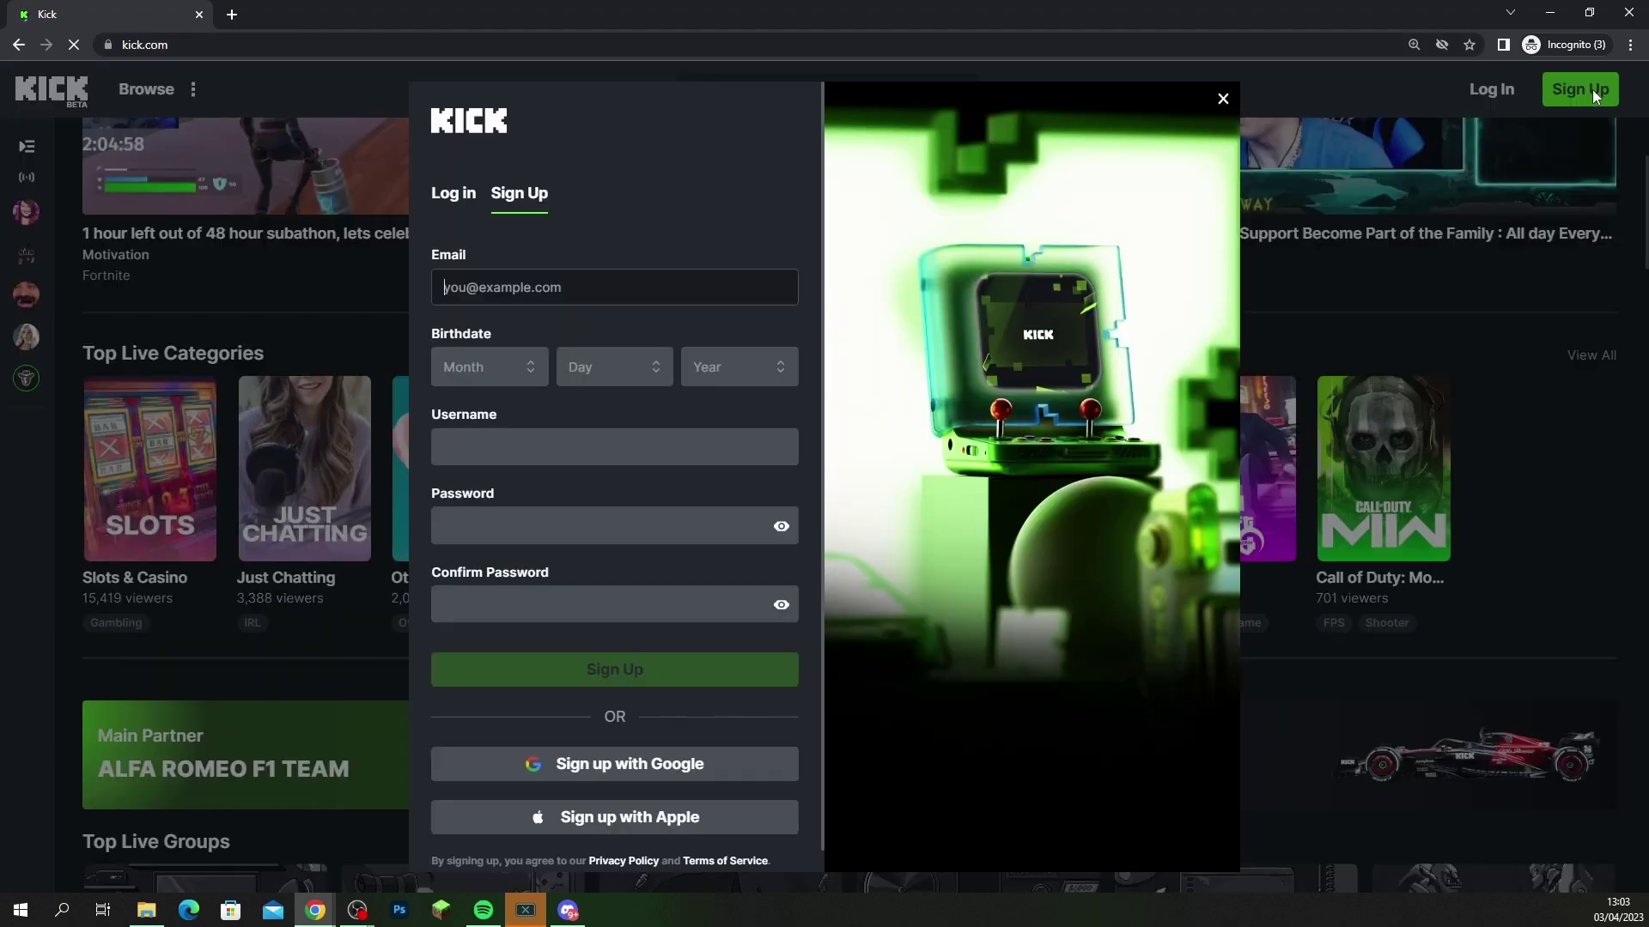
left_click(553, 287)
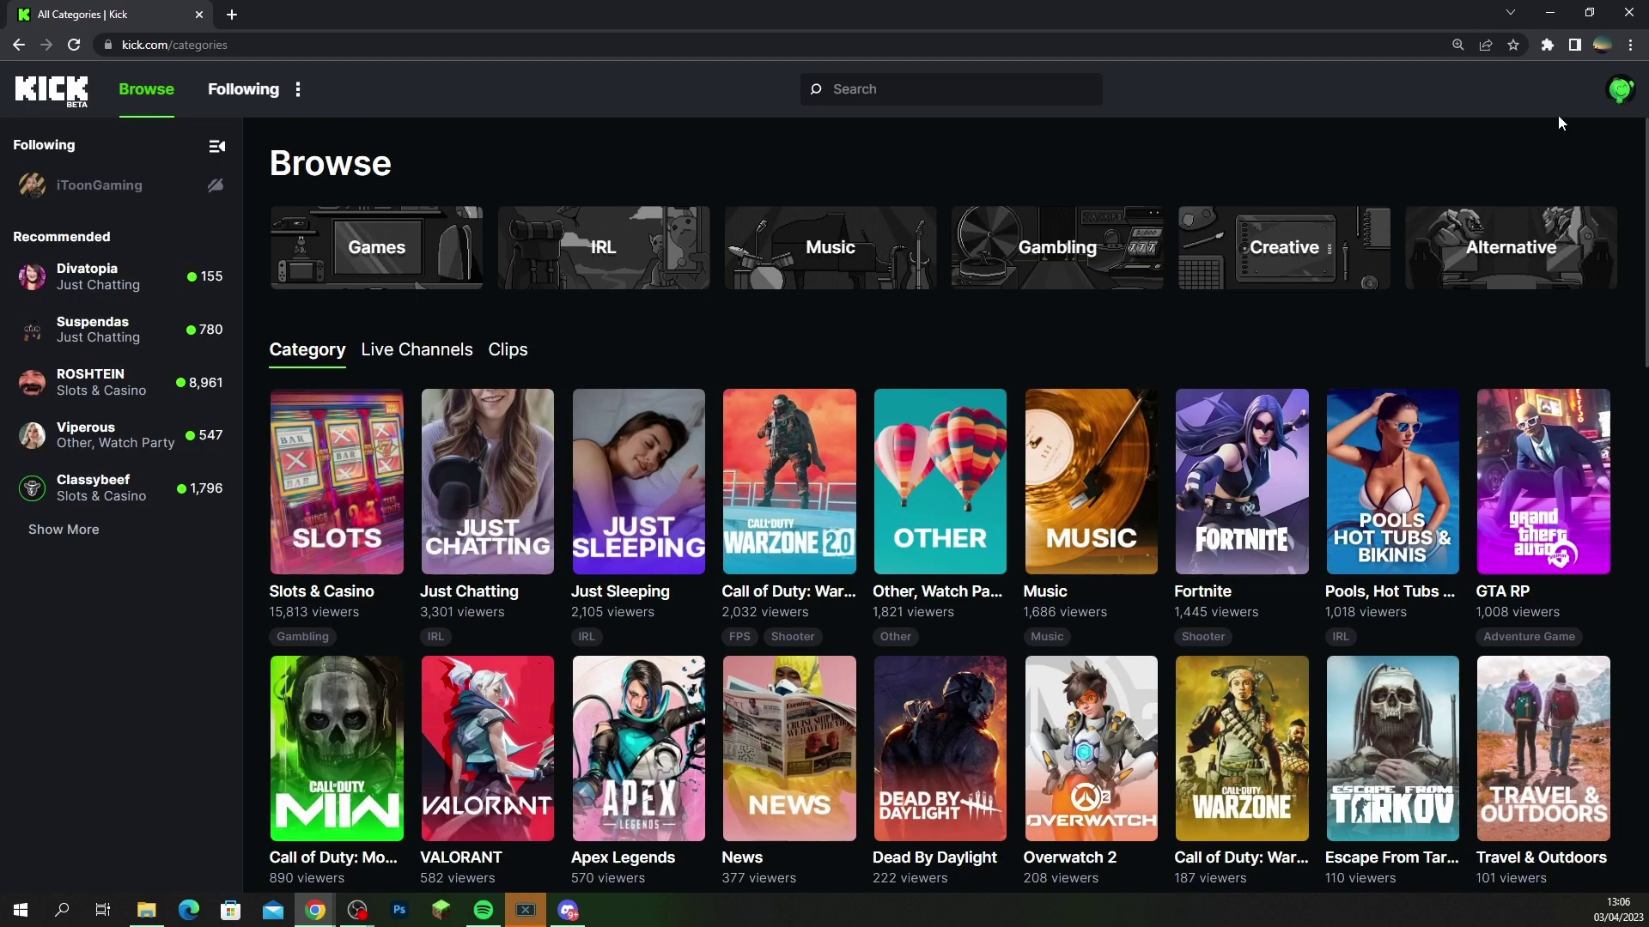
Go to your own new channel page from the account menu and look it over
left_click(1620, 101)
left_click(1490, 127)
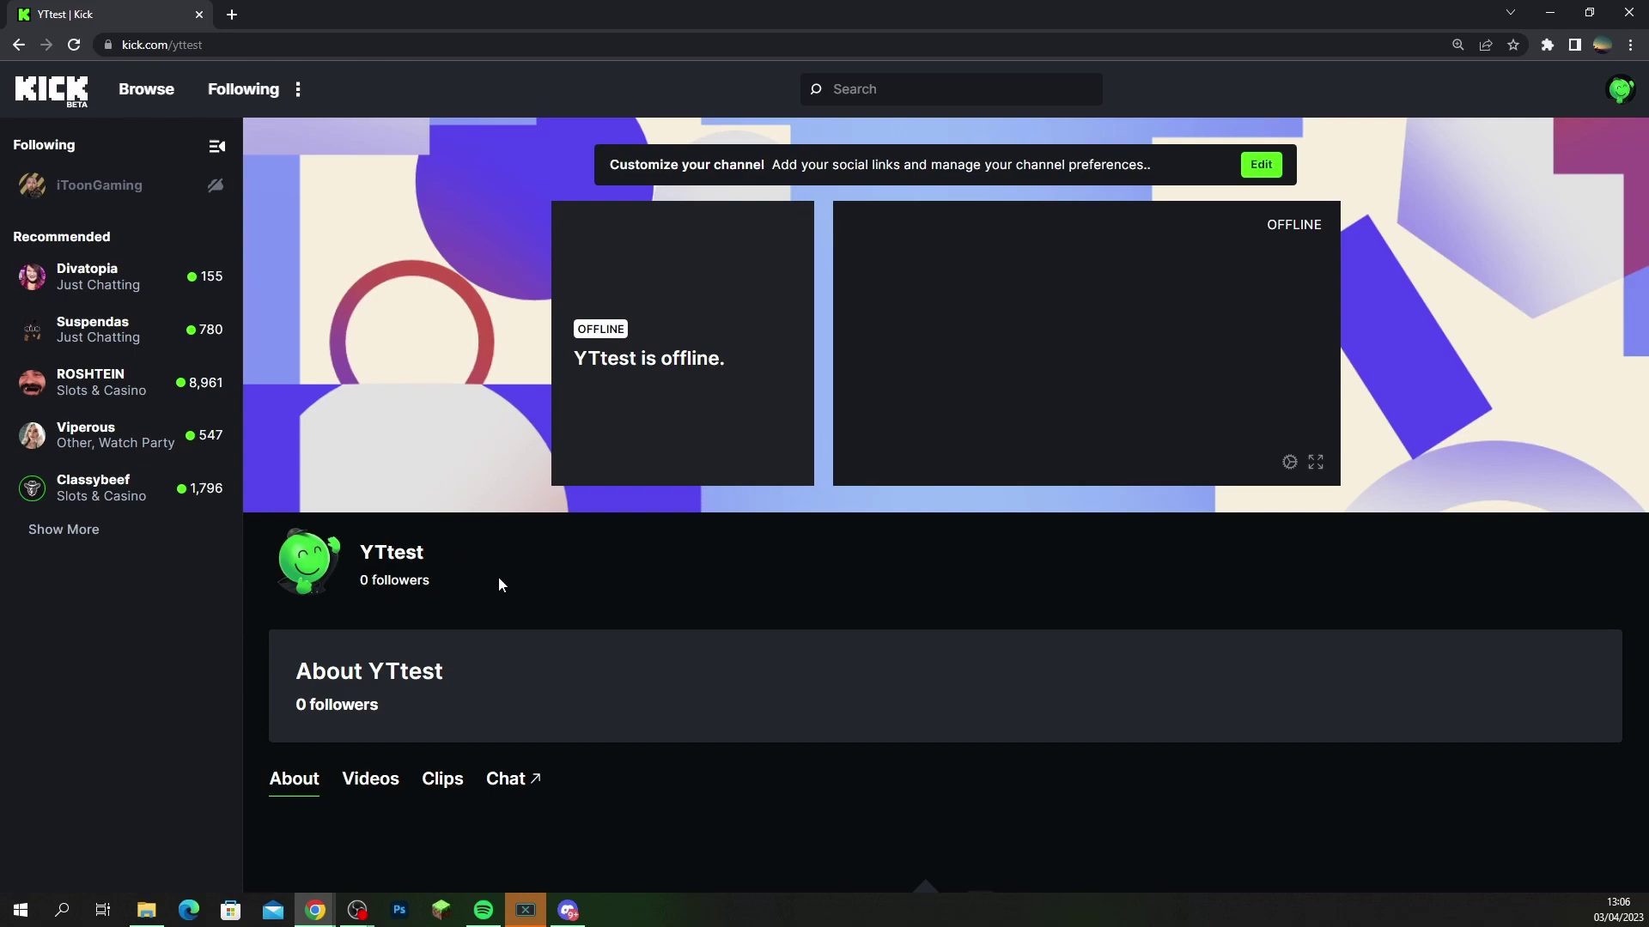
left_click(356, 554)
scroll(444, 378, "down", 2)
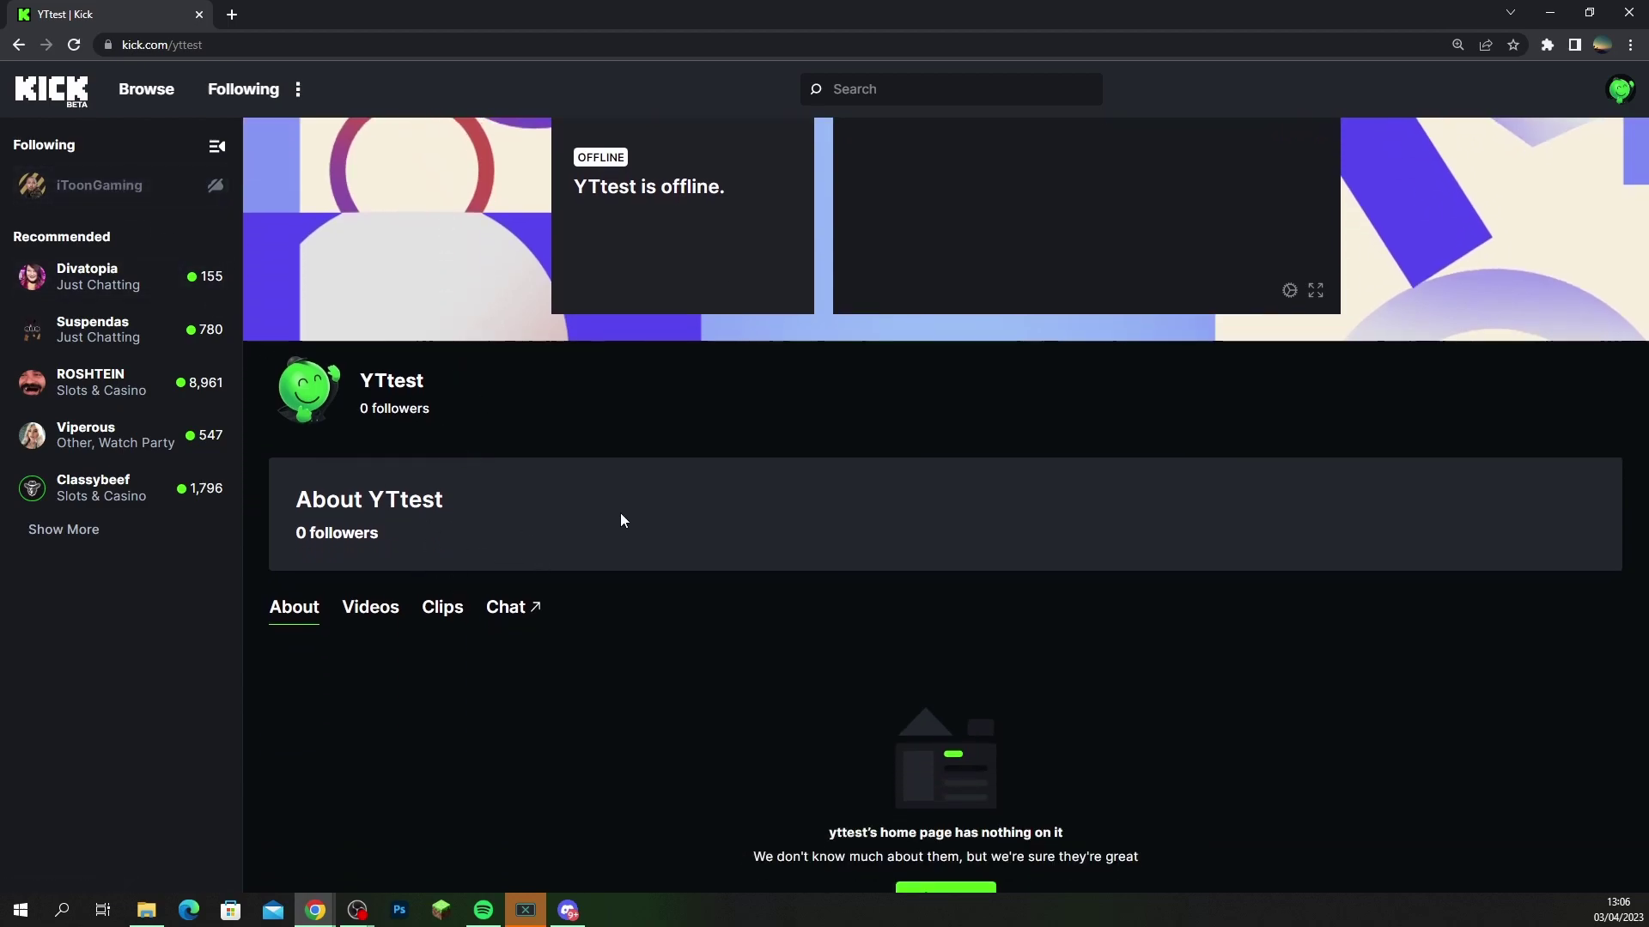
scroll(626, 515, "up", 2)
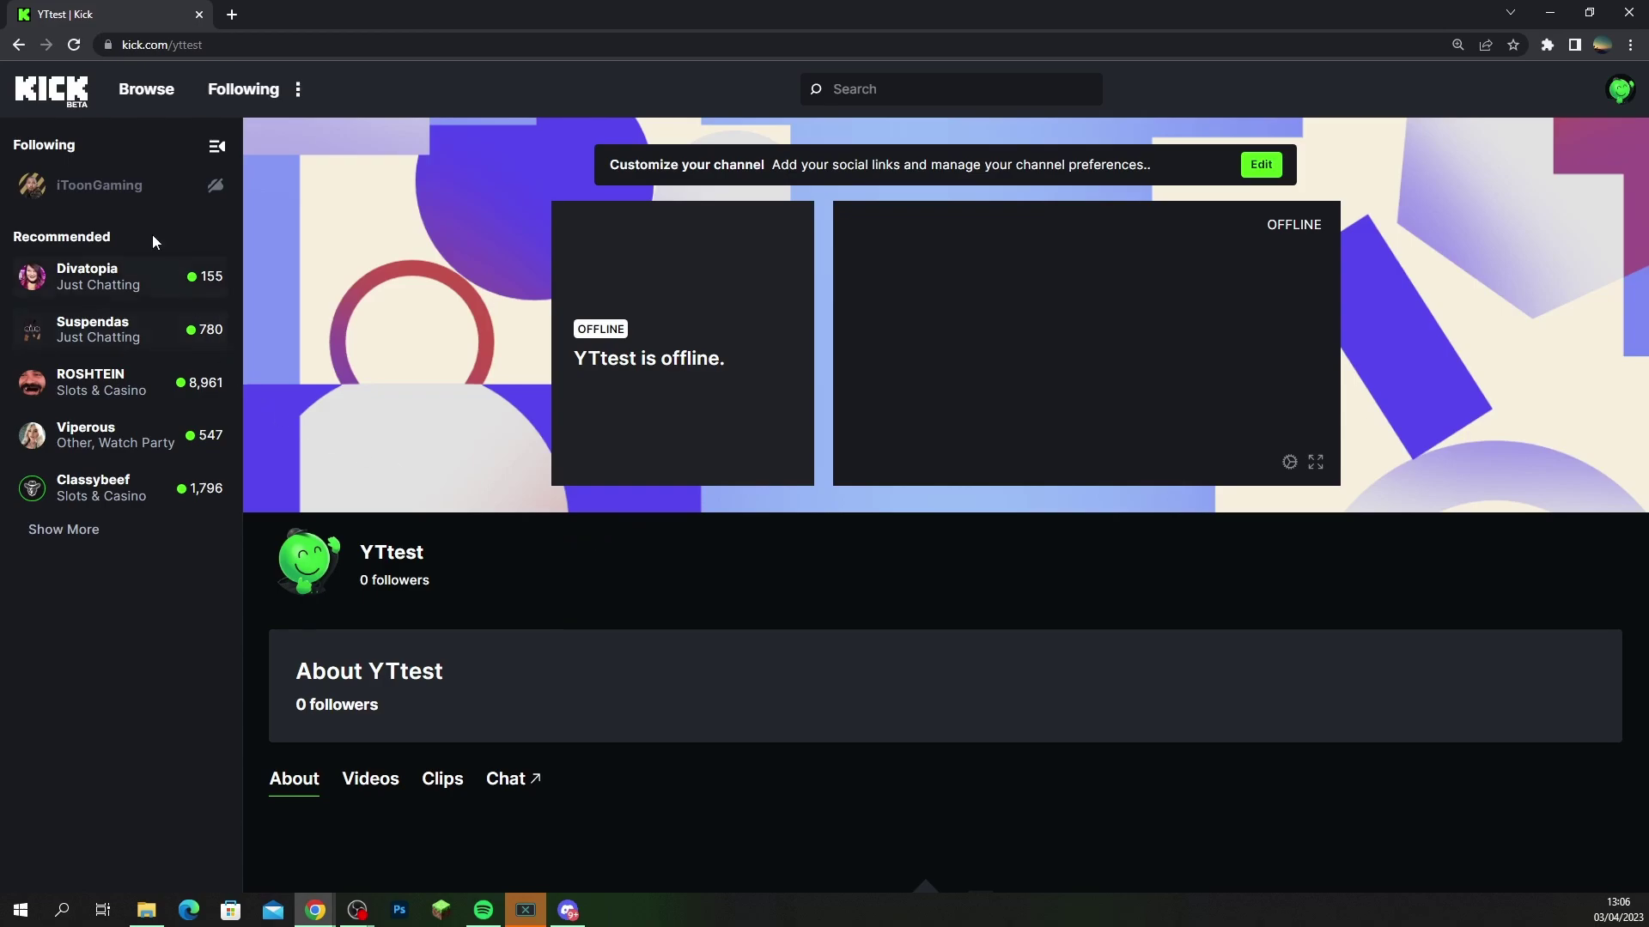
Open the followed creator's channel from the sidebar and review its name and follower count
left_click(99, 185)
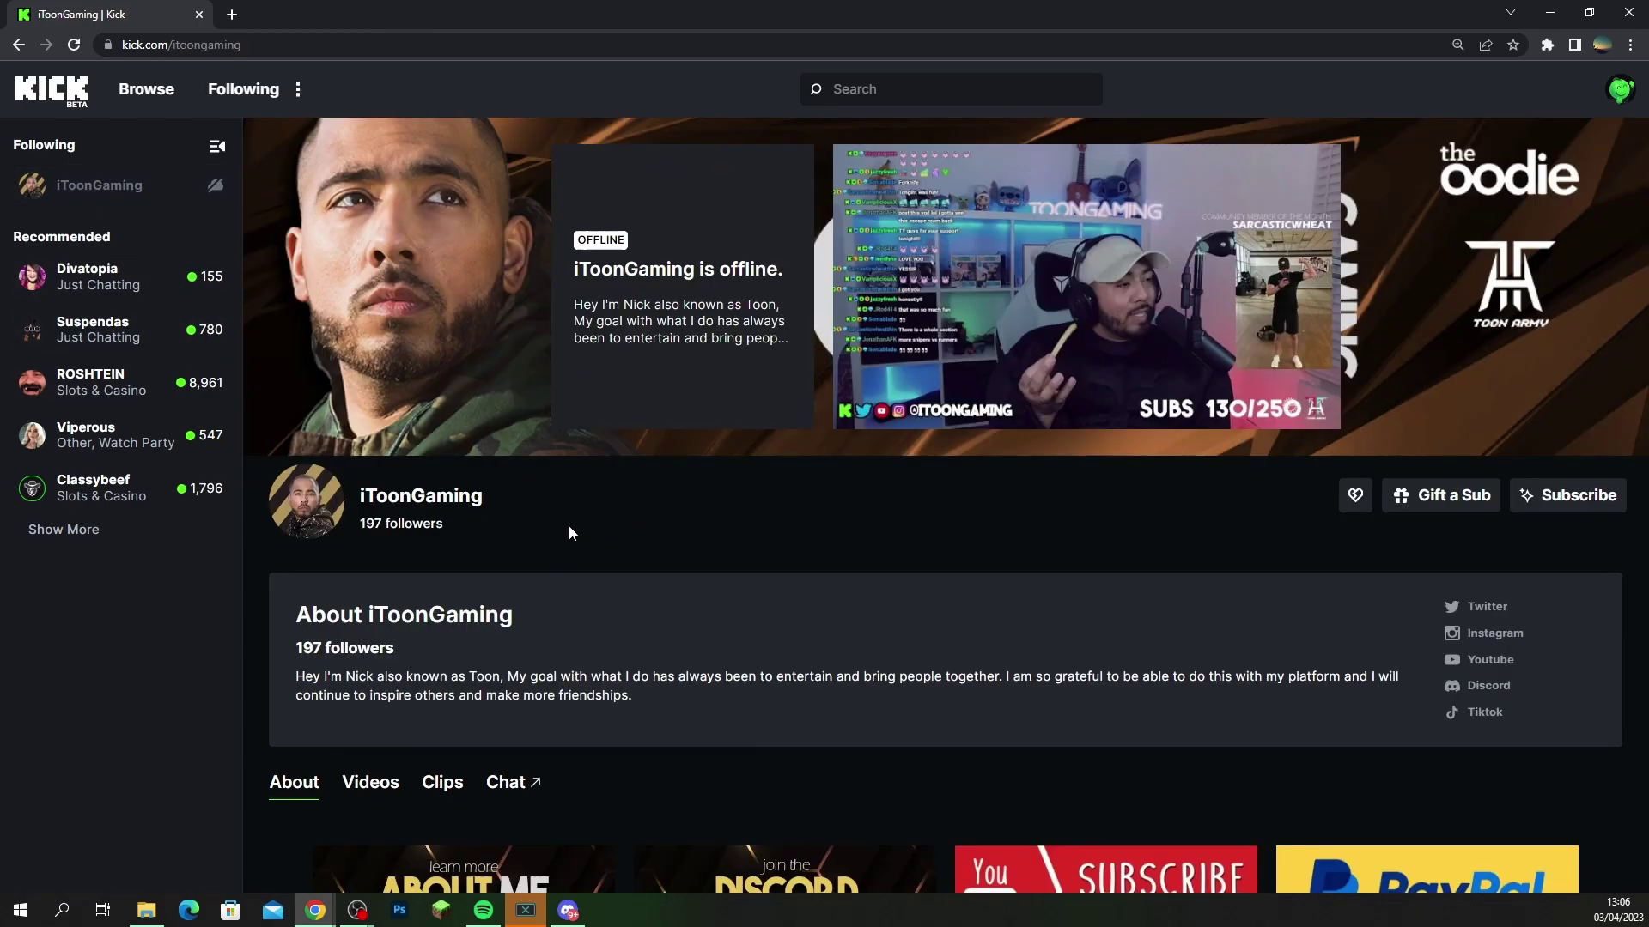
triple_click(452, 523)
left_click(401, 526)
scroll(595, 671, "down", 2)
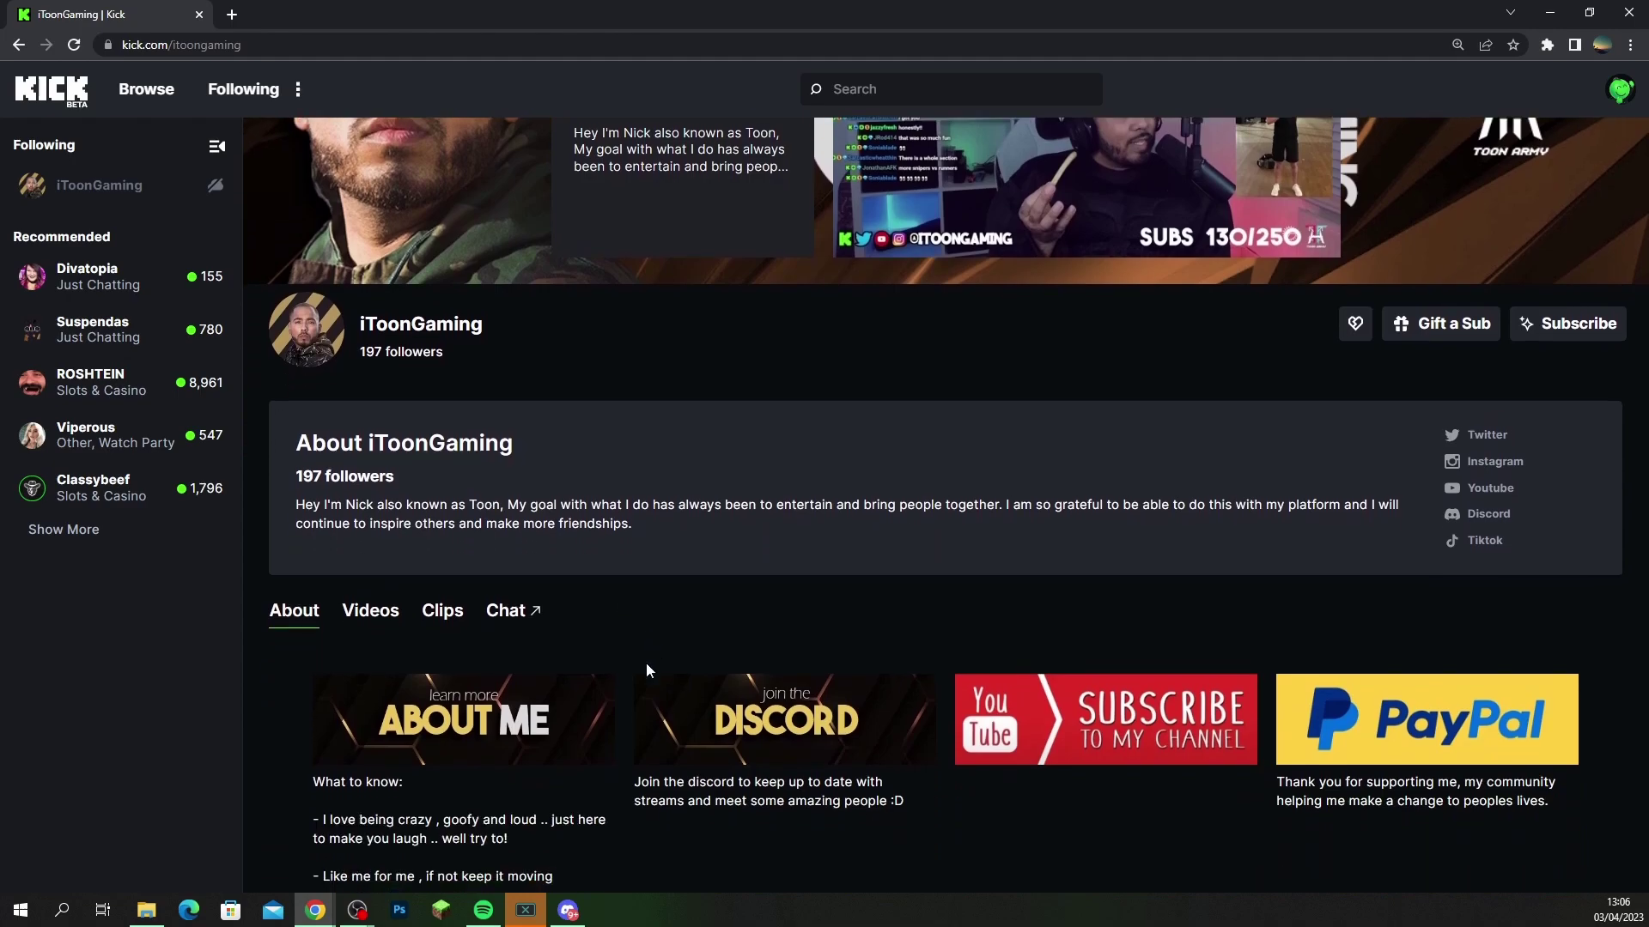
scroll(626, 683, "up", 2)
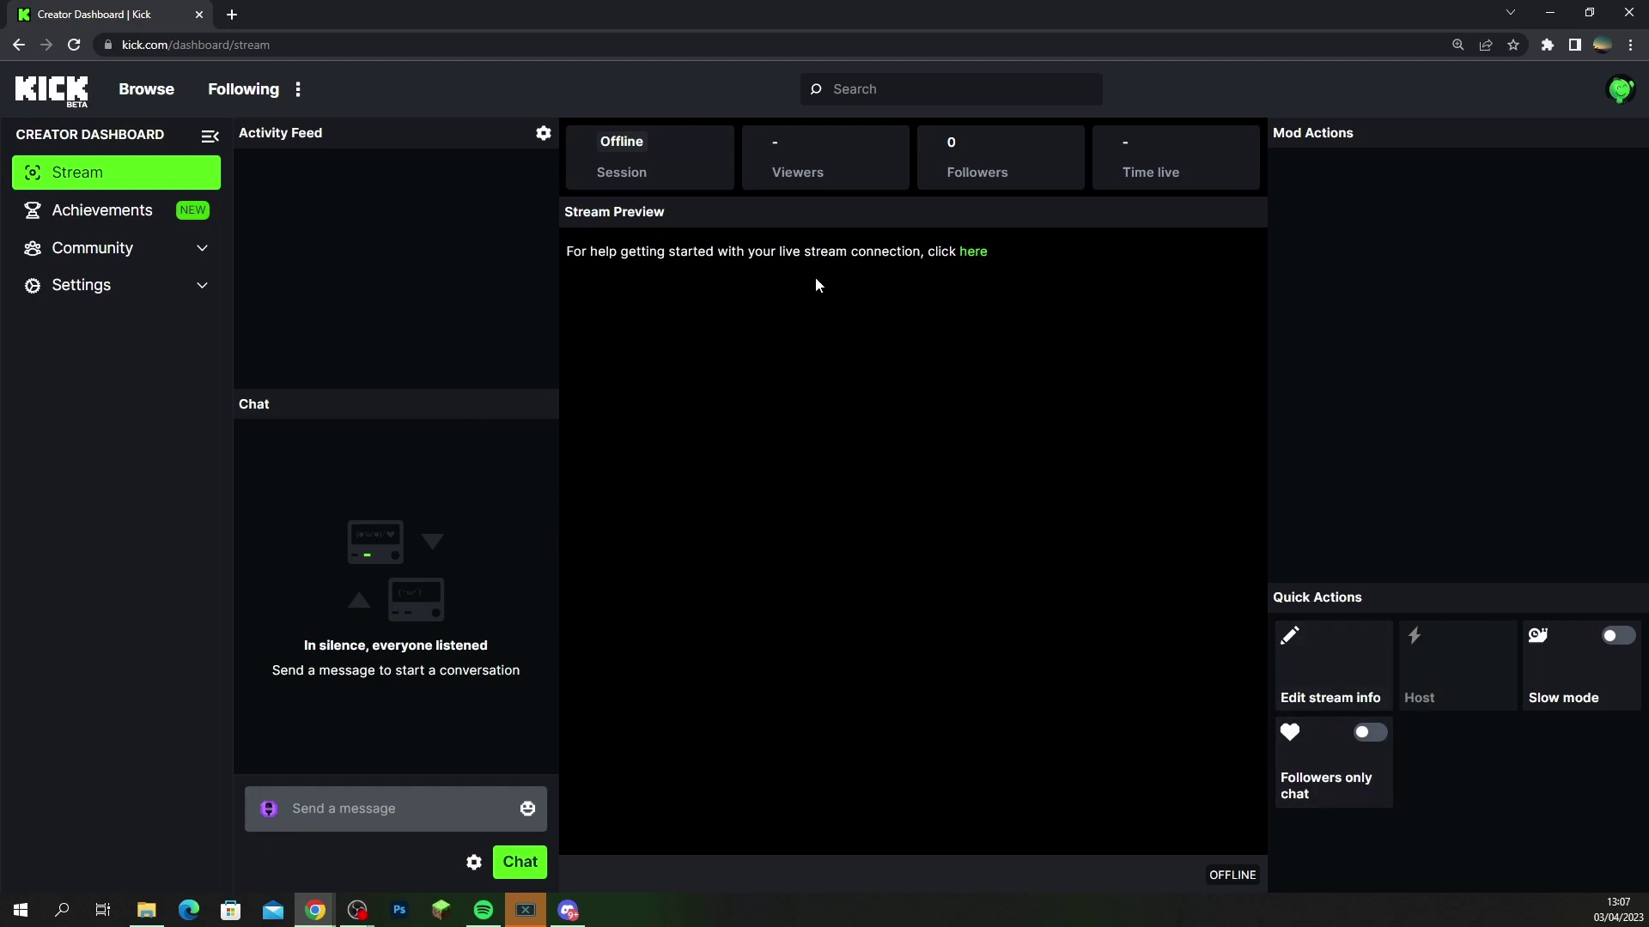
Open Achievements and highlight the Path to Affiliate goals: 75 followers, 5 hours streamed
left_click(107, 211)
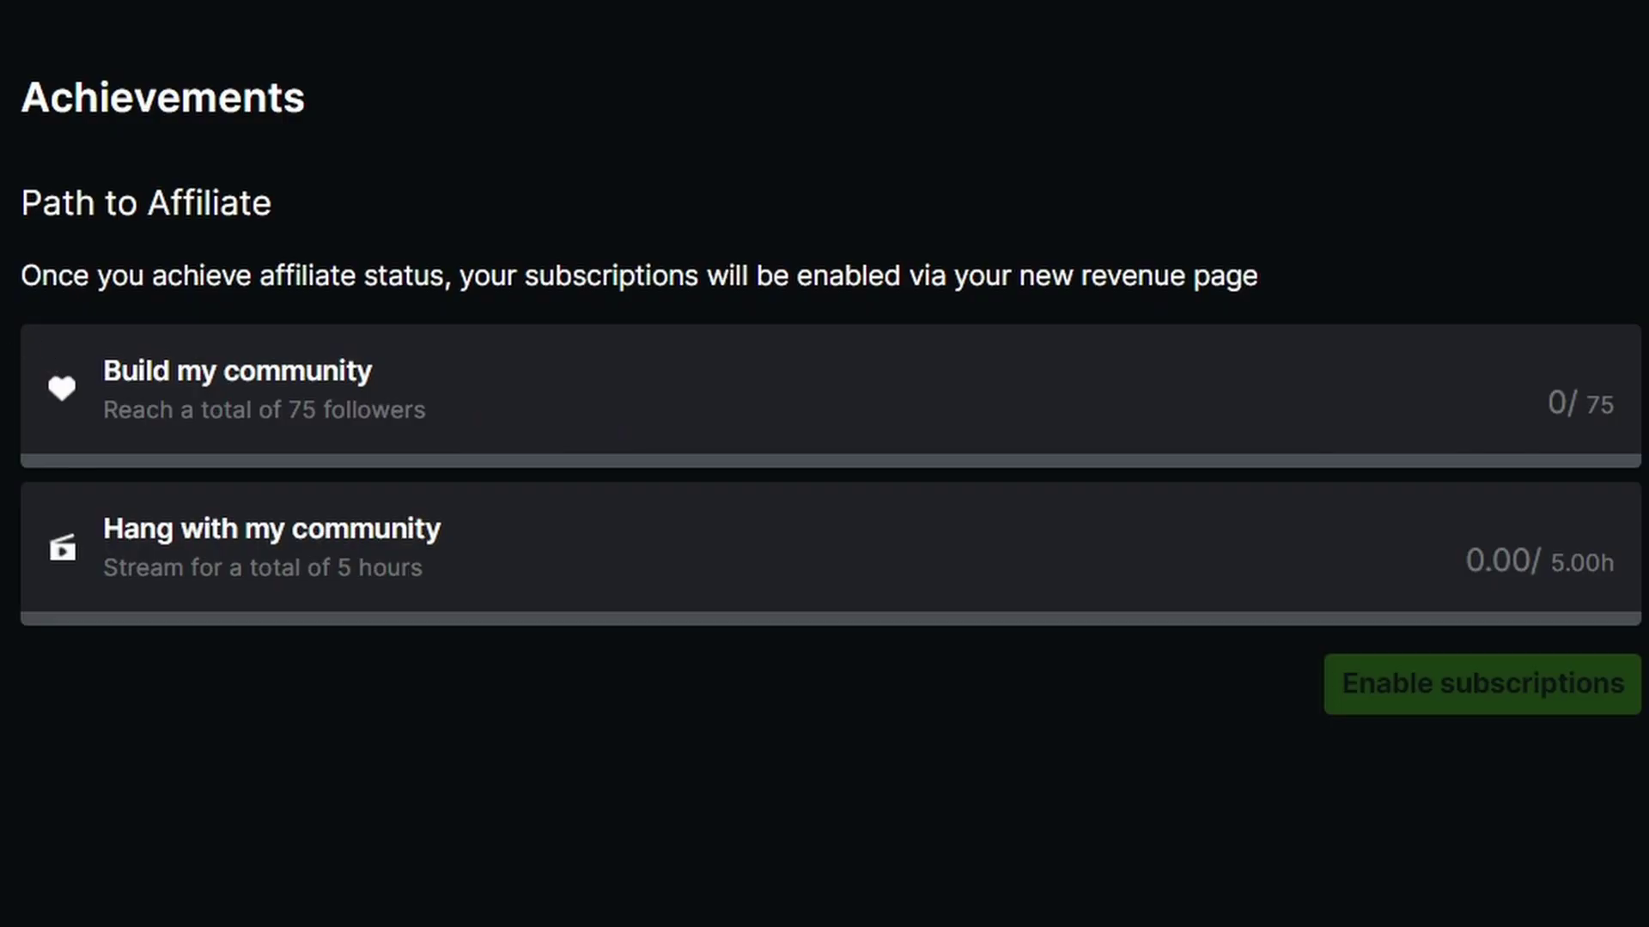
left_click_drag(494, 236, 664, 245)
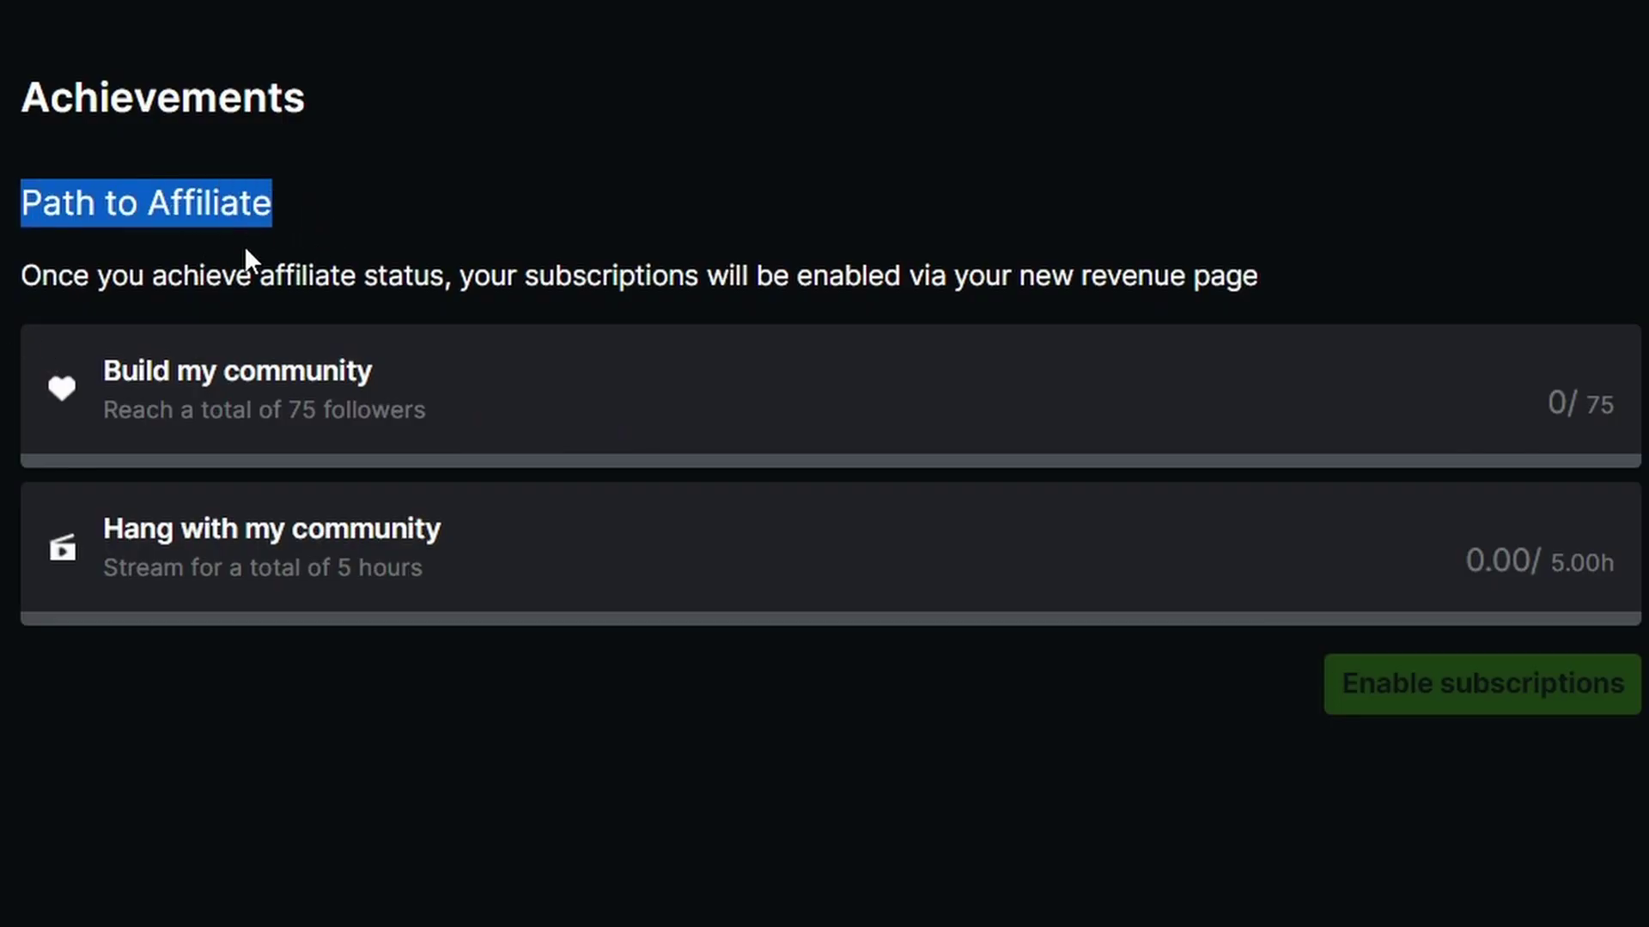
left_click(295, 213)
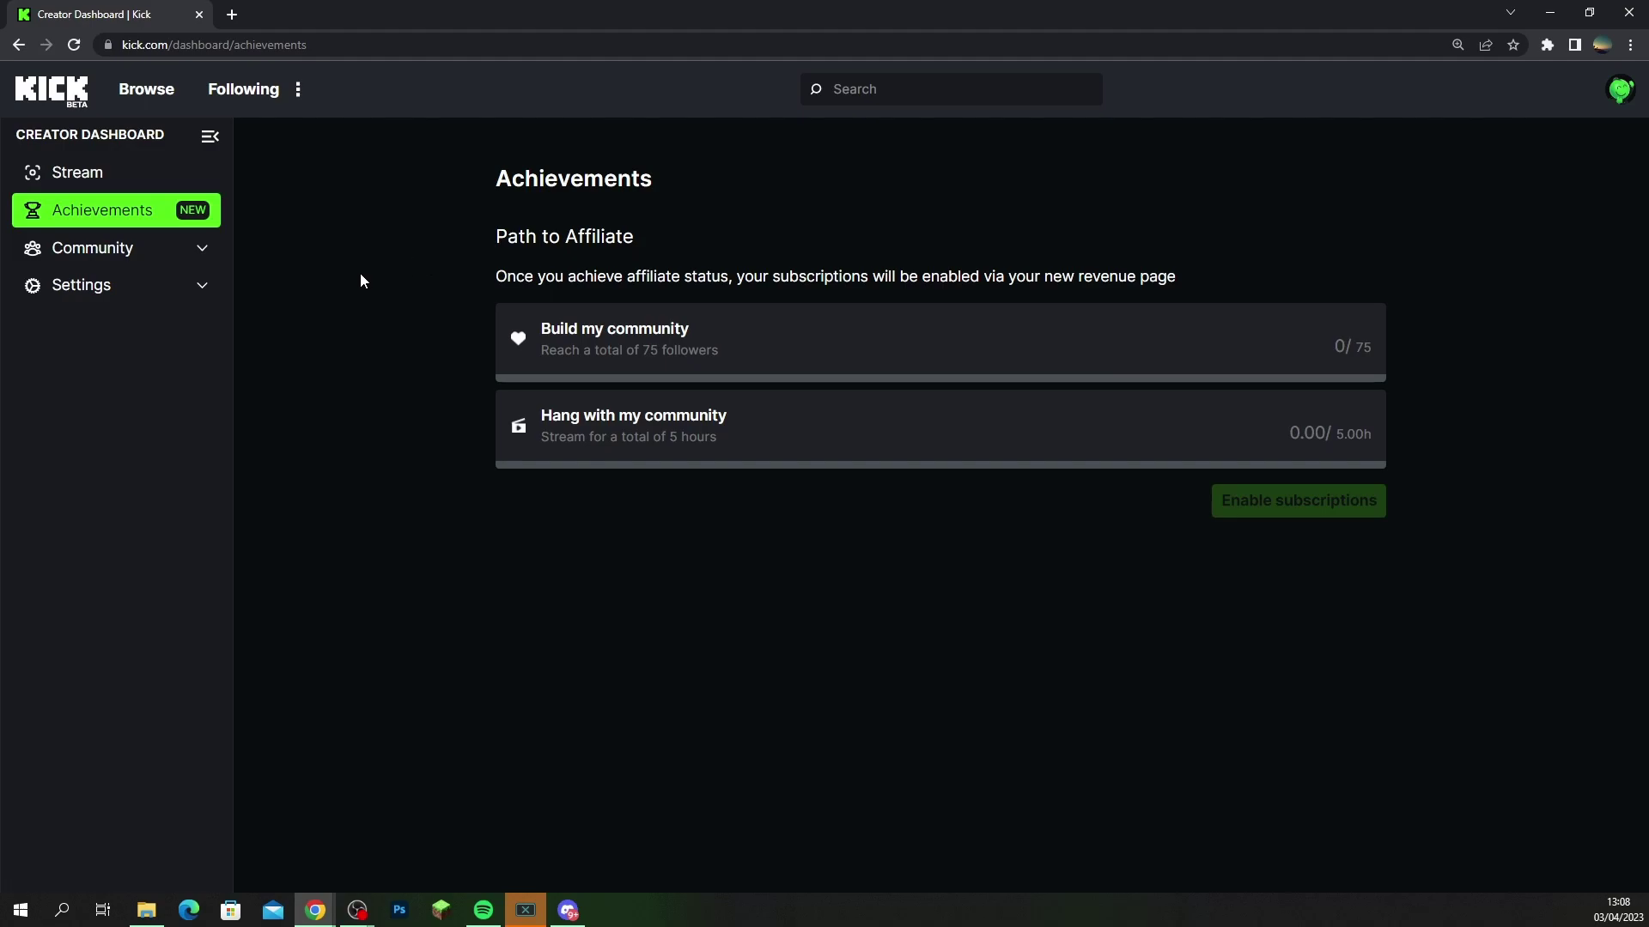
Expand Community, open Badges, and expand both the VIP Badges and OG Badges sections
left_click(127, 254)
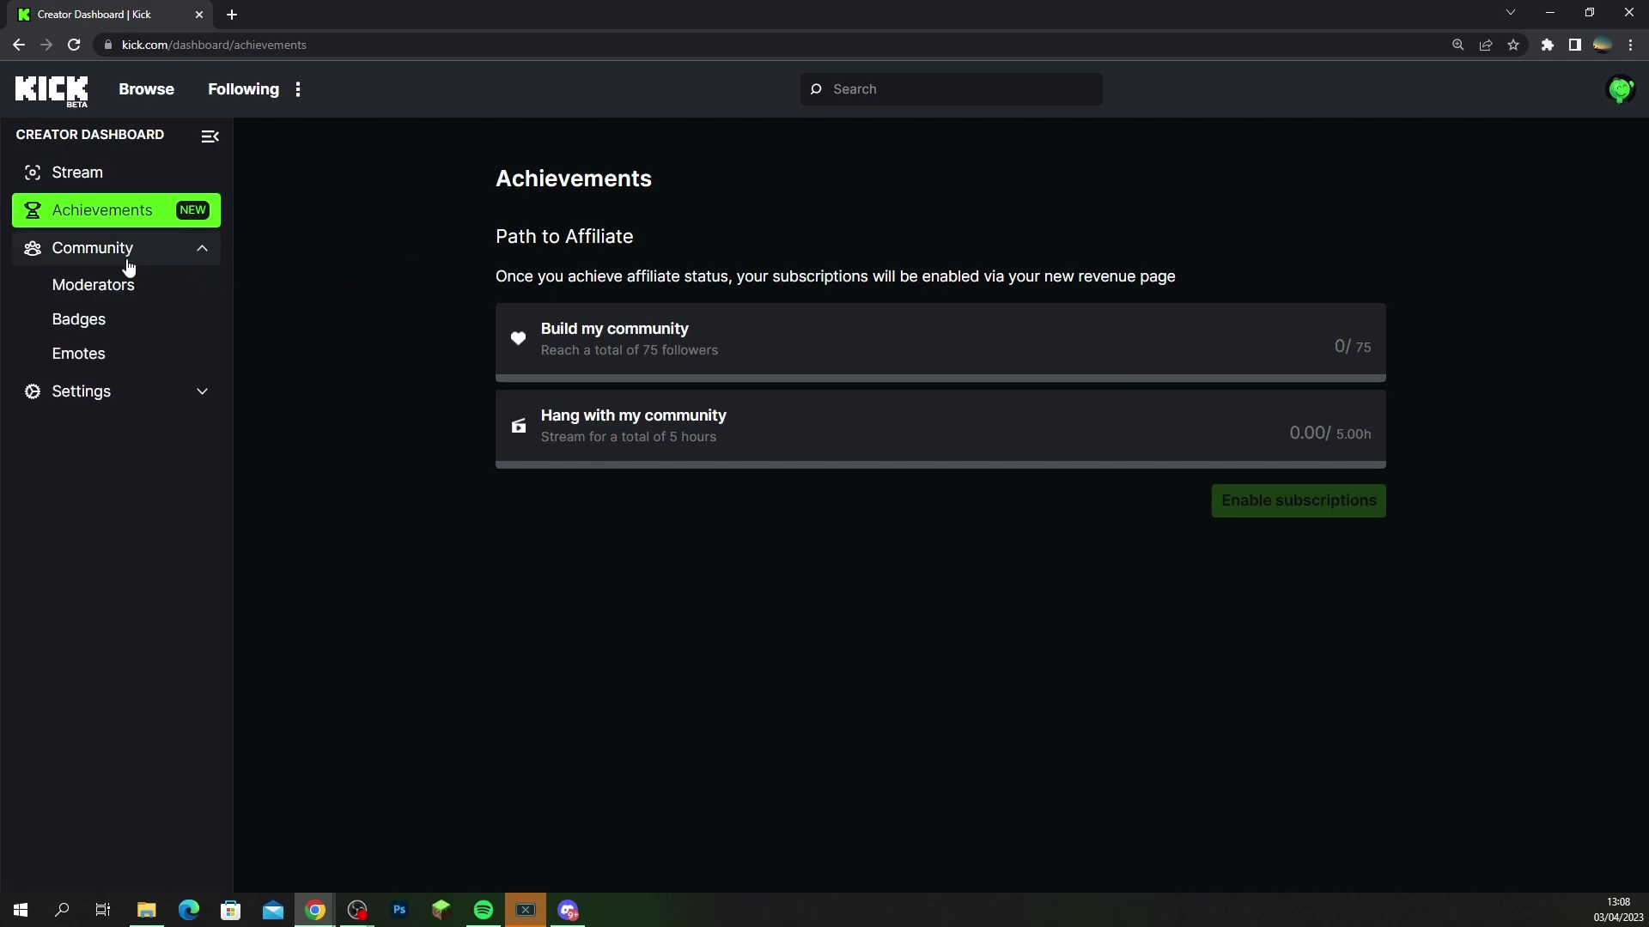
left_click(119, 291)
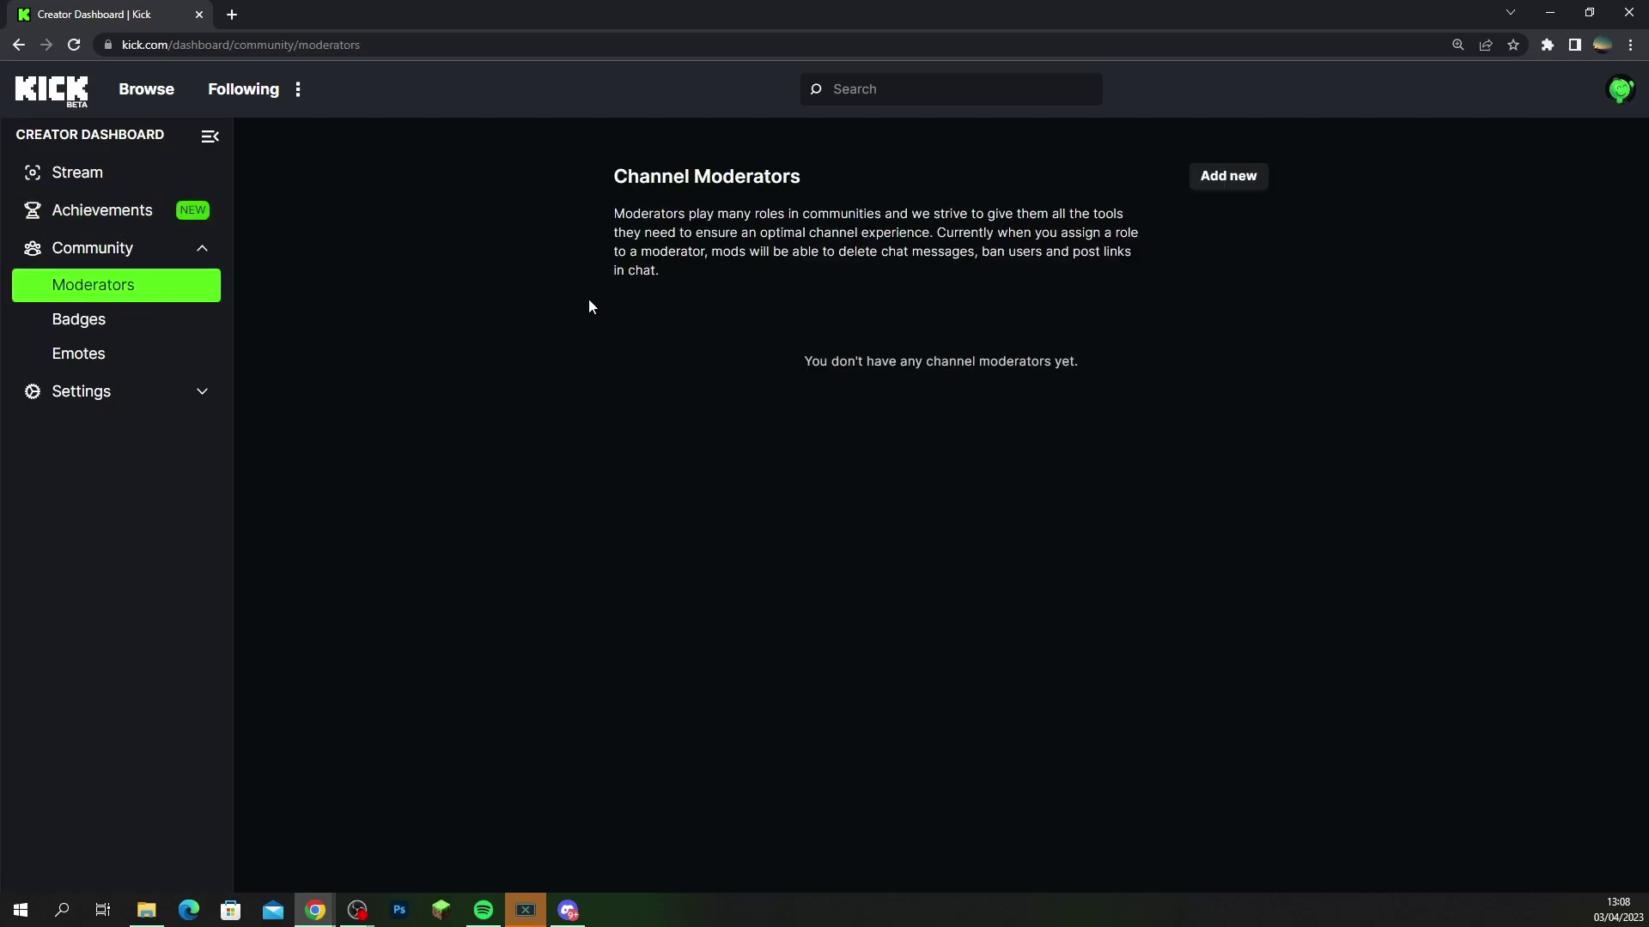
left_click(114, 331)
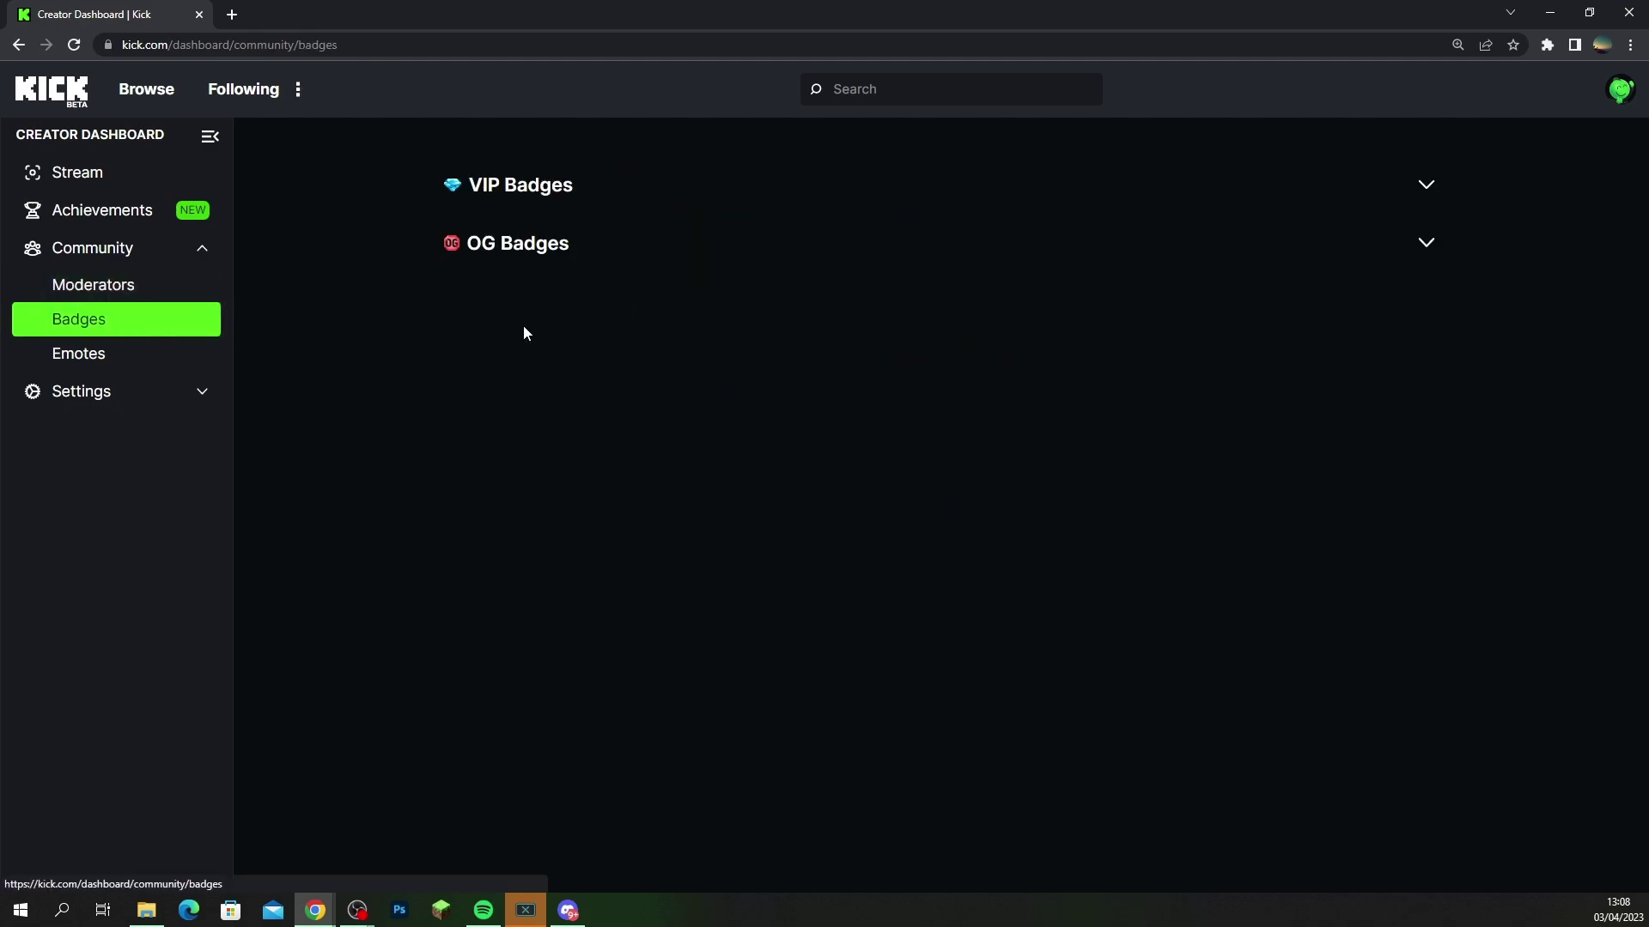
left_click(577, 187)
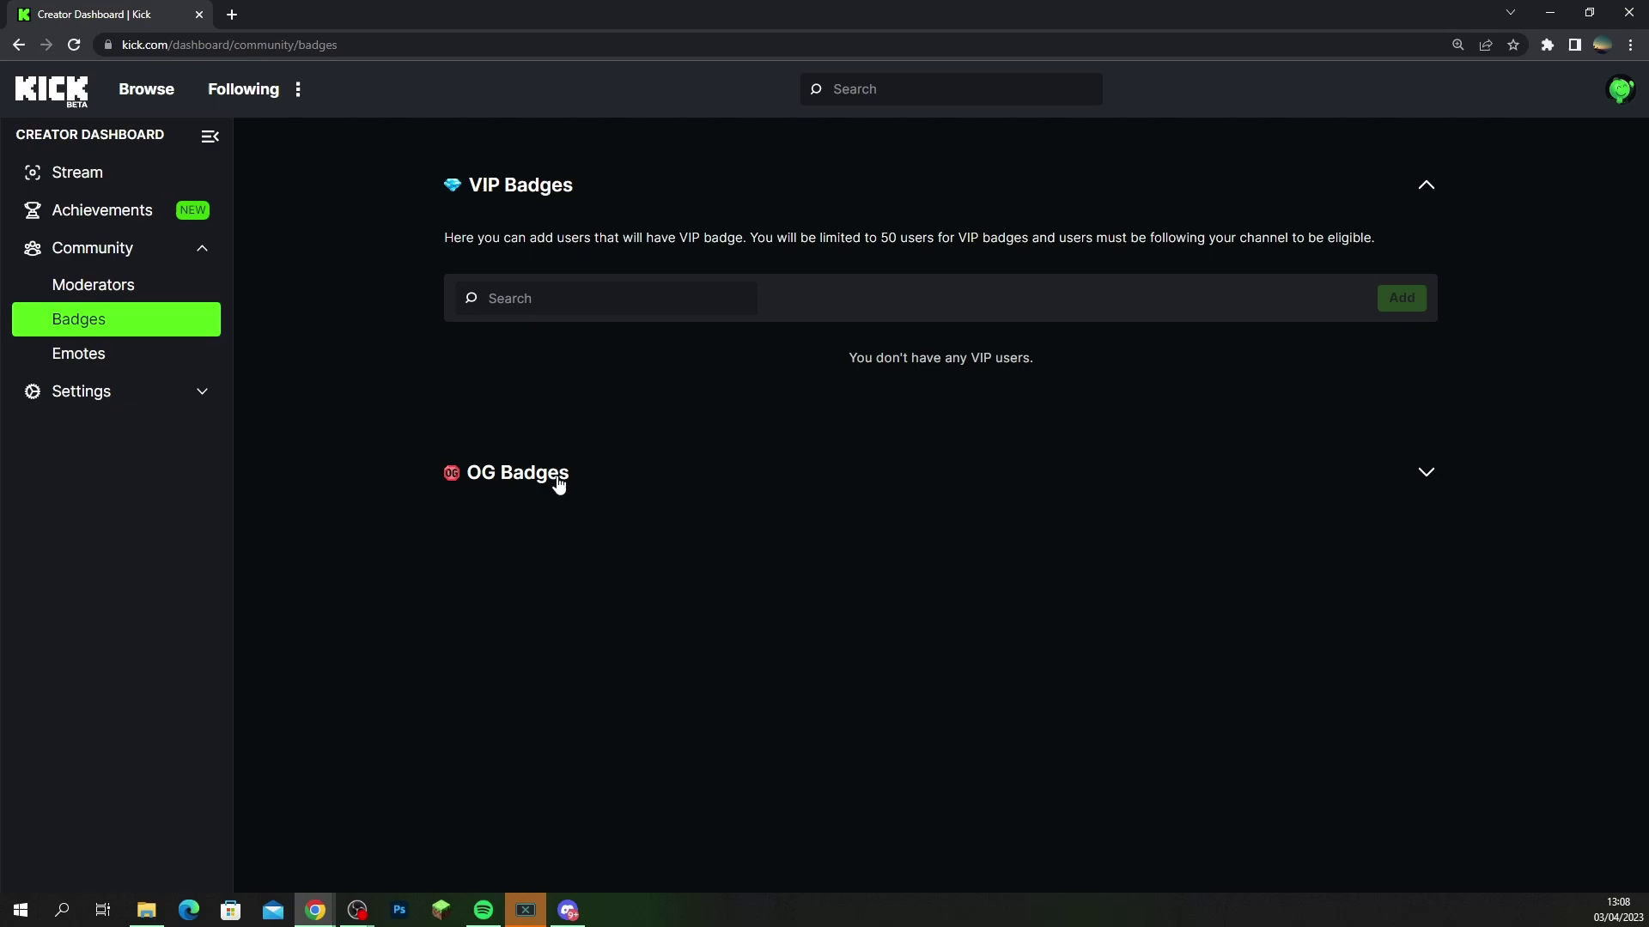
left_click(559, 484)
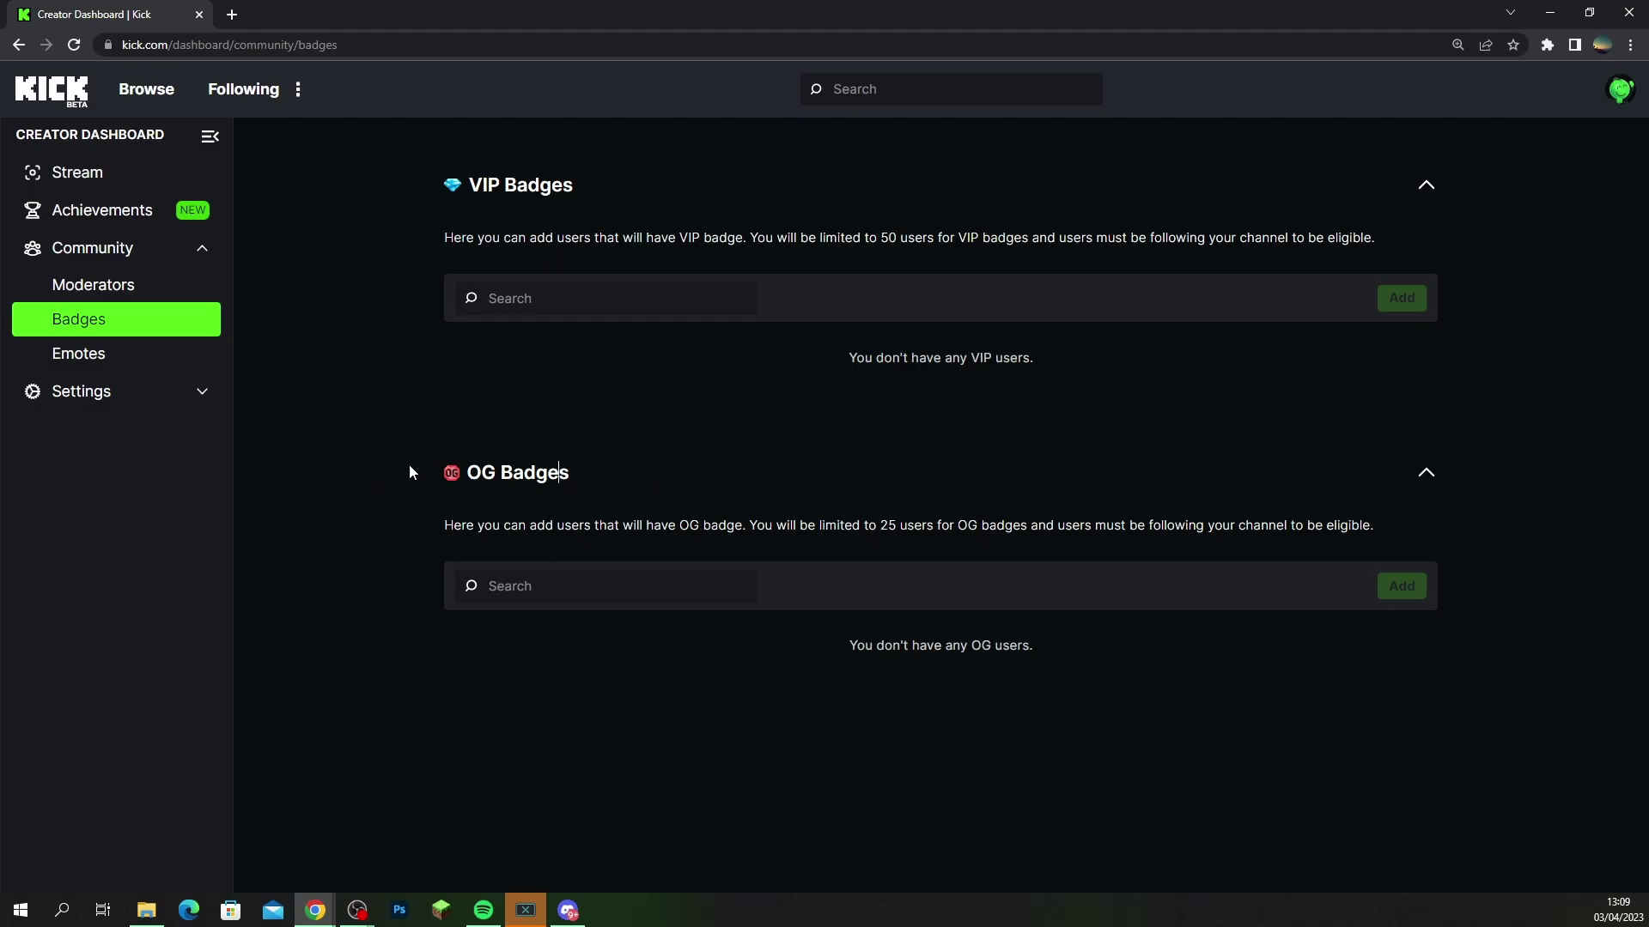
Copy the Stream URL from Kick's stream key settings and switch to OBS Studio
left_click(105, 354)
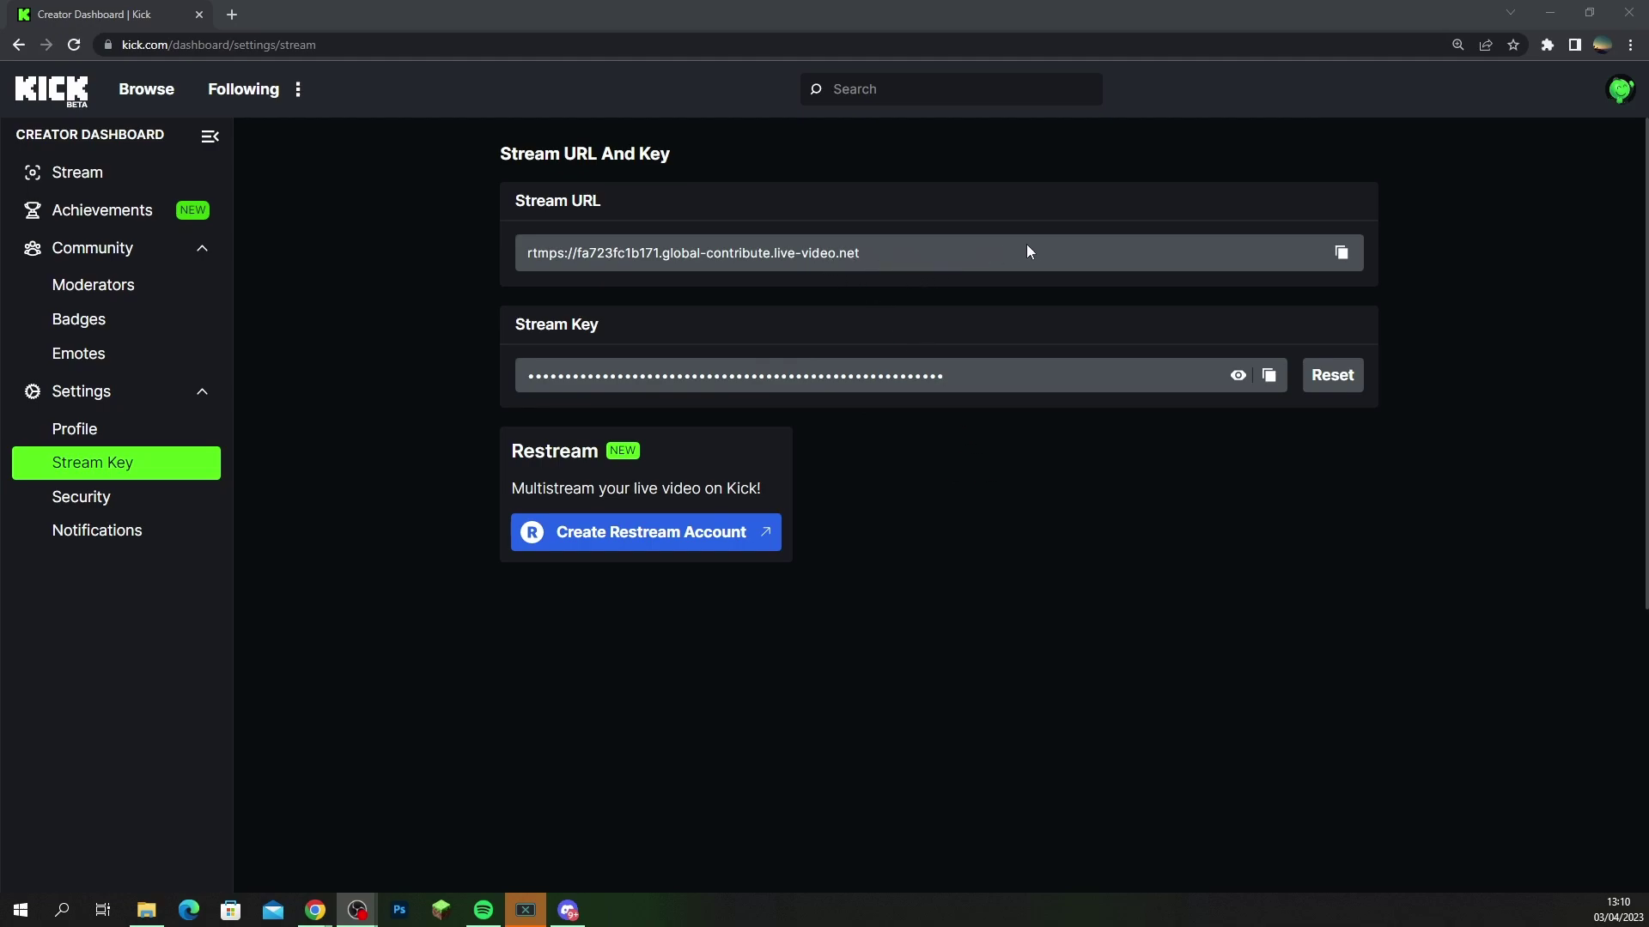
left_click(1341, 252)
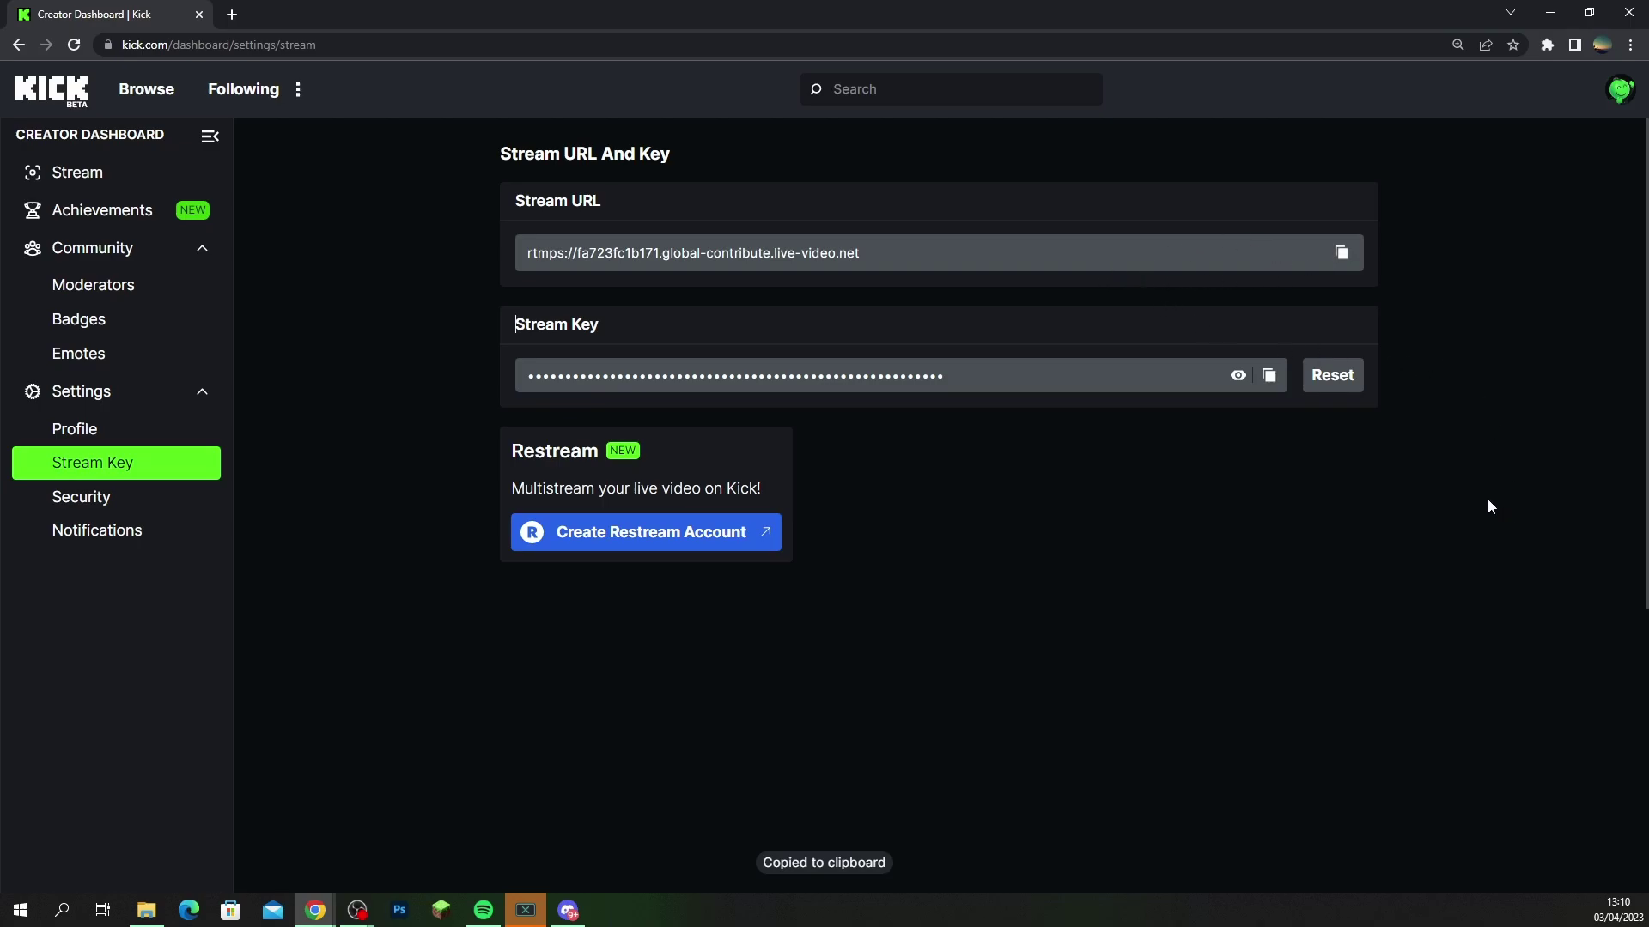
key("alt+Tab")
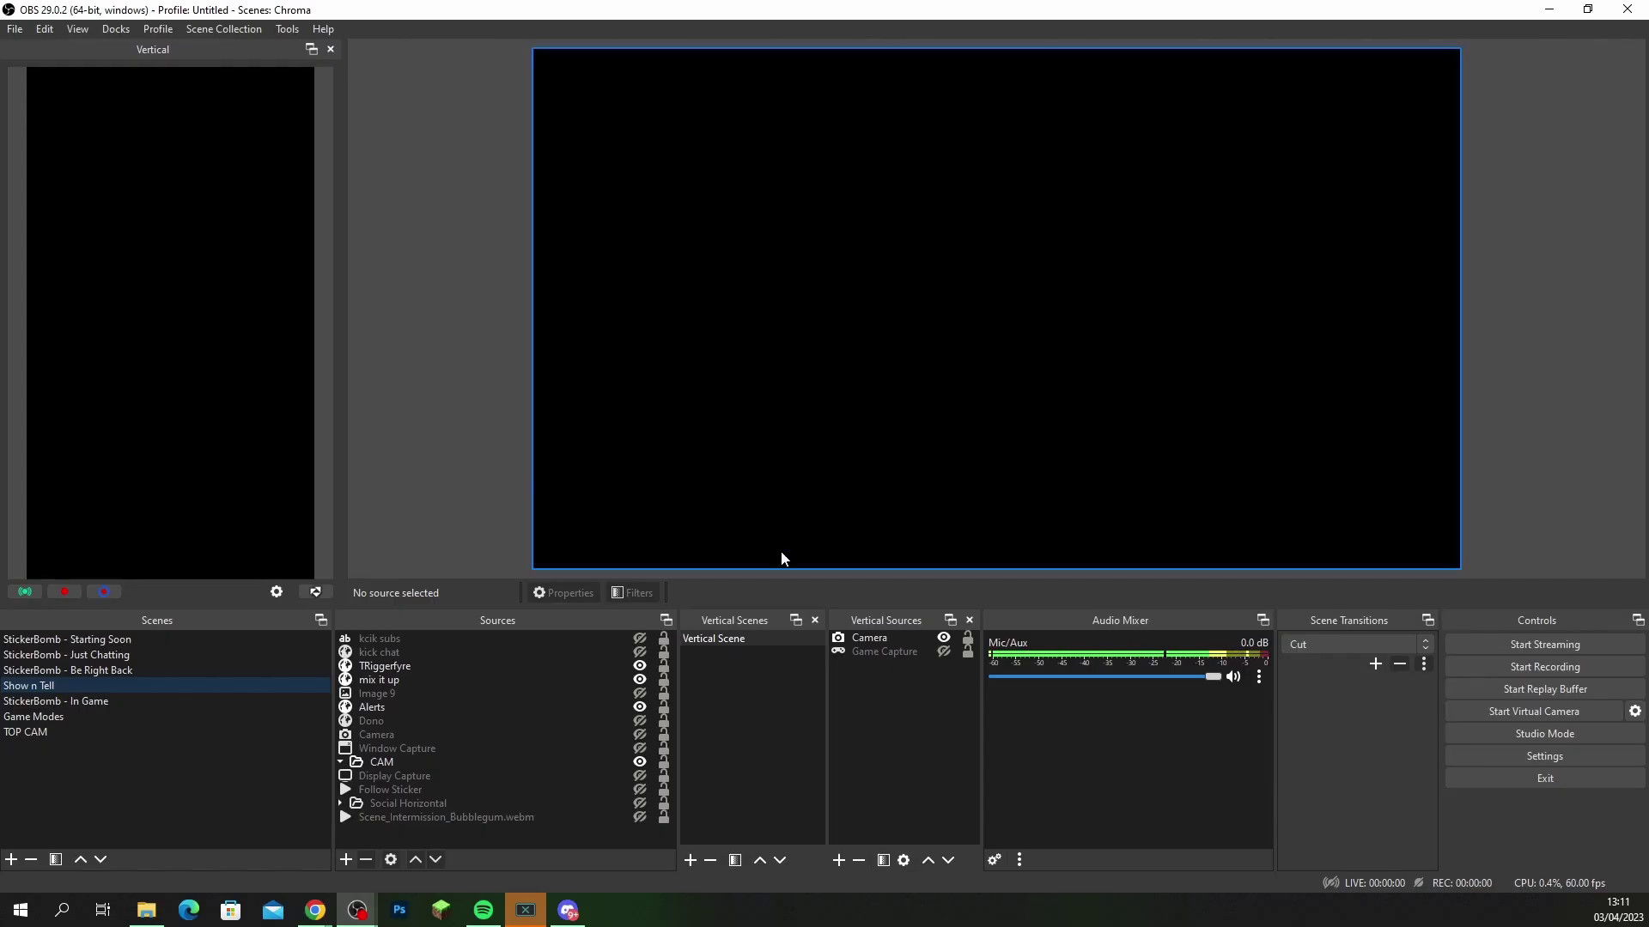
Set OBS streaming service to Custom and select the existing server address to replace it
left_click(1501, 759)
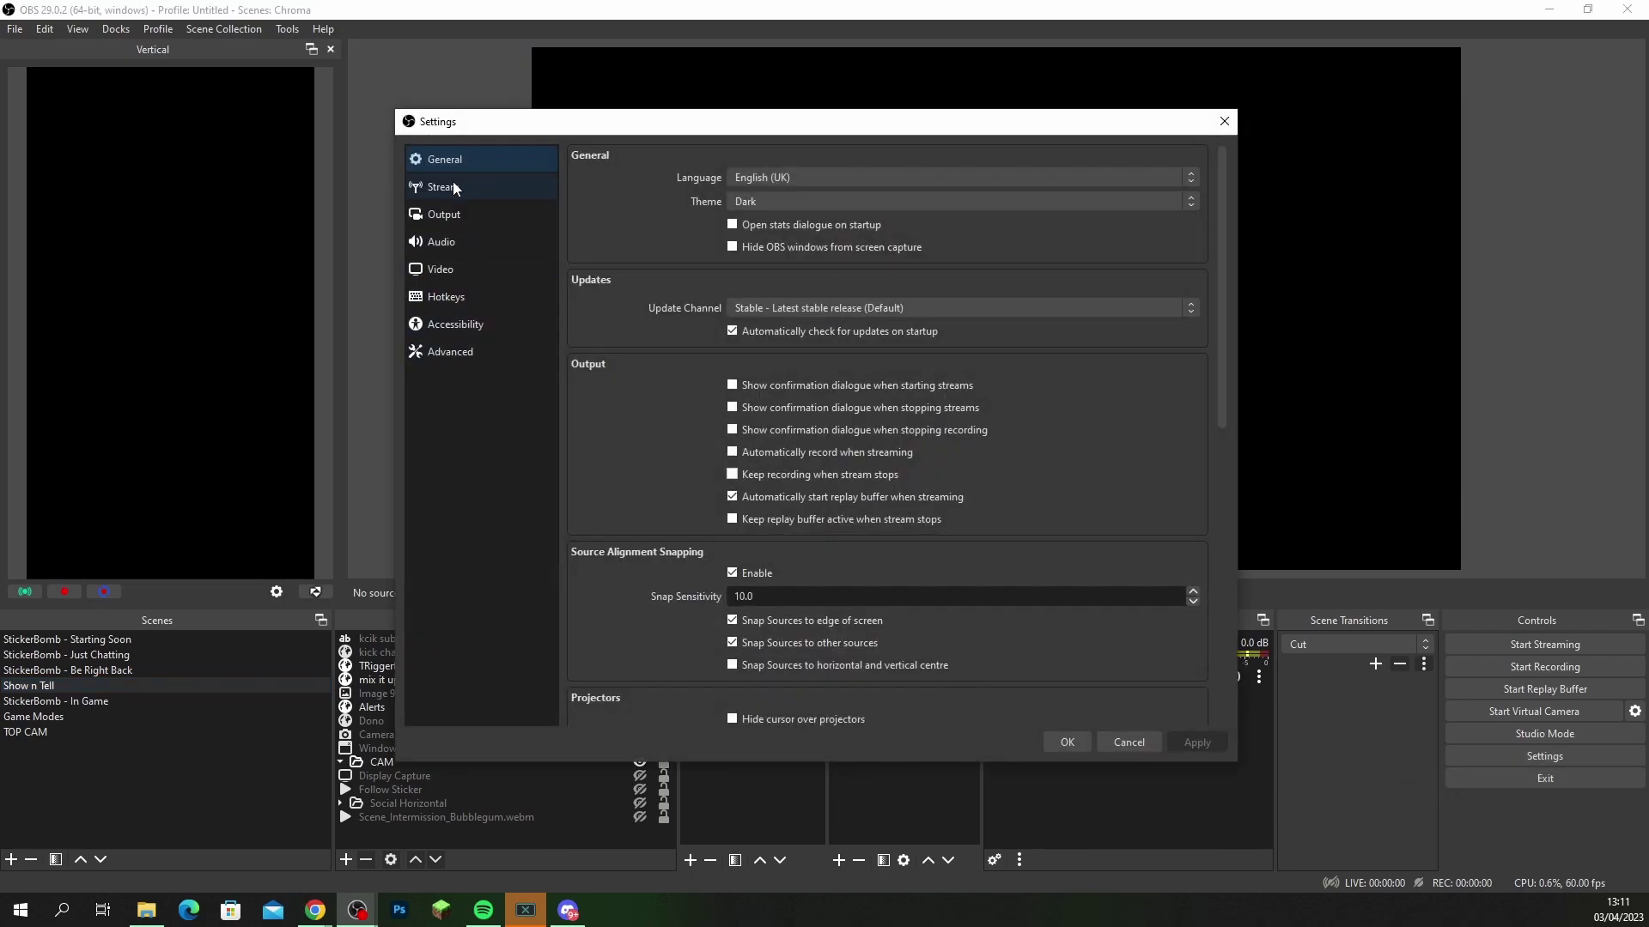
left_click(456, 188)
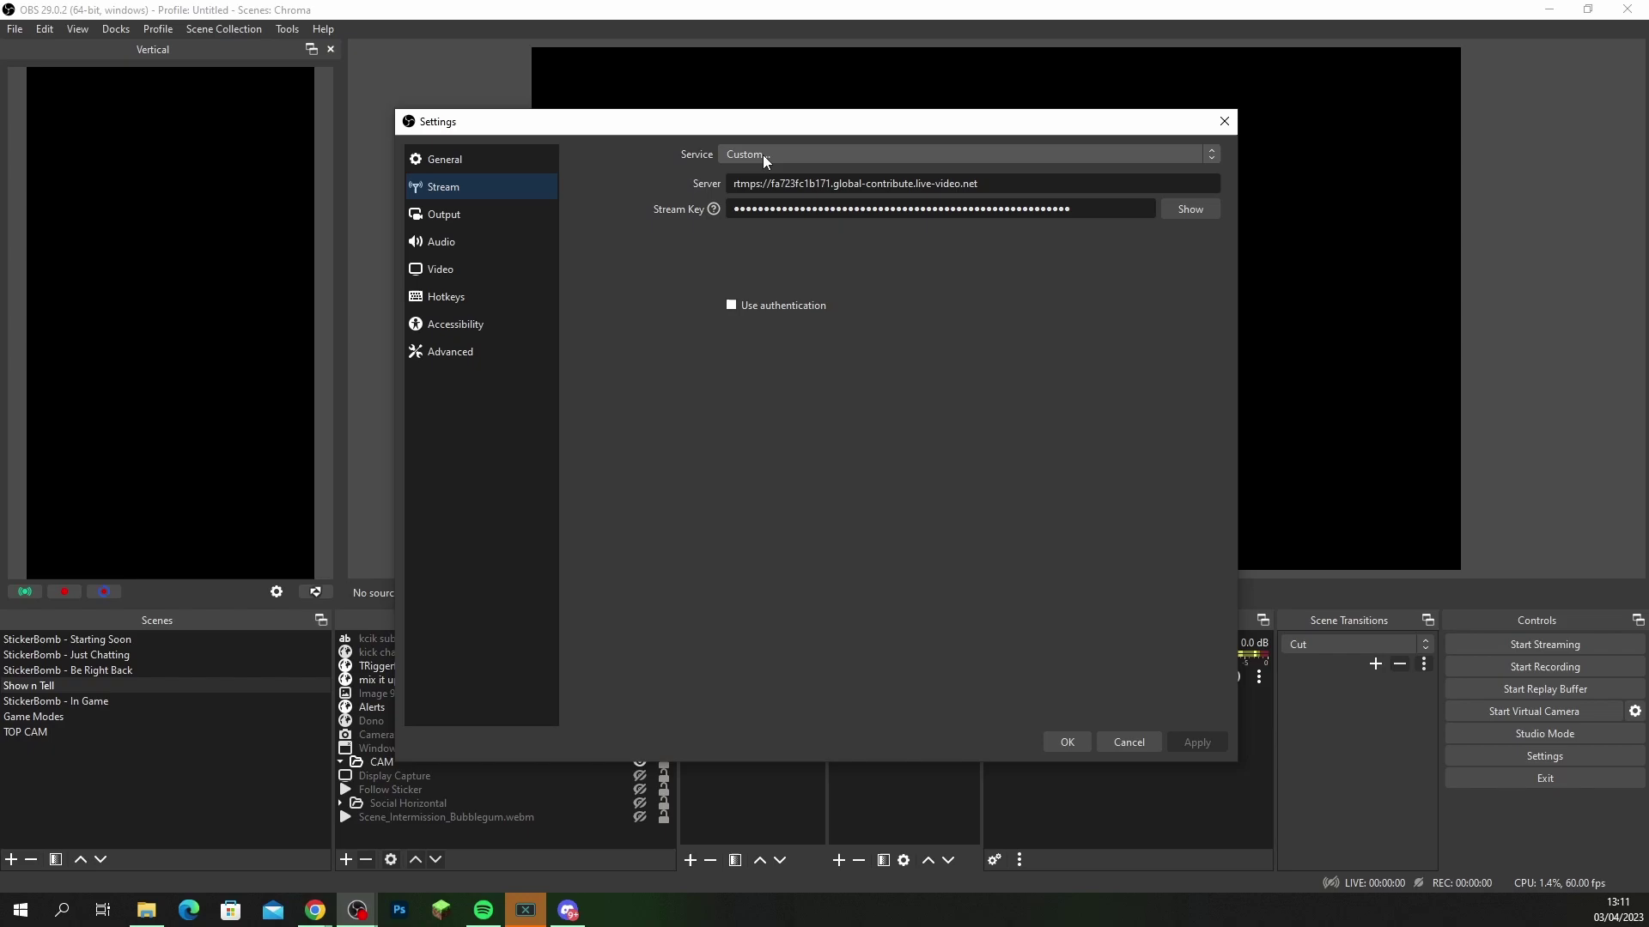
left_click(1197, 156)
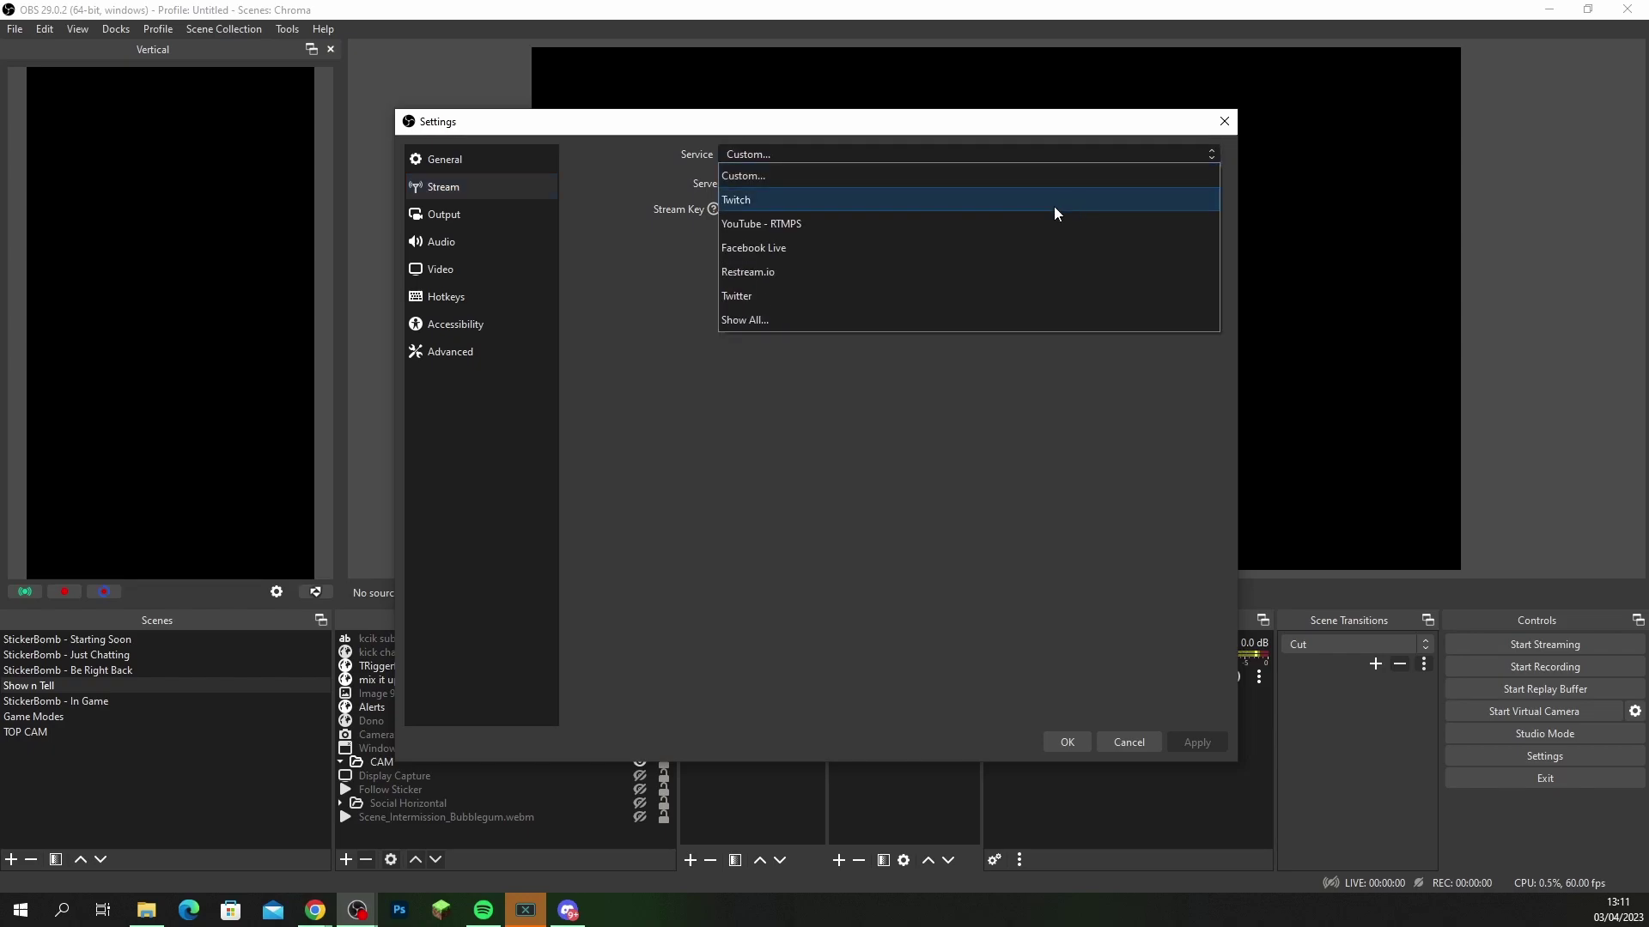
left_click(796, 177)
left_click_drag(1005, 183, 699, 189)
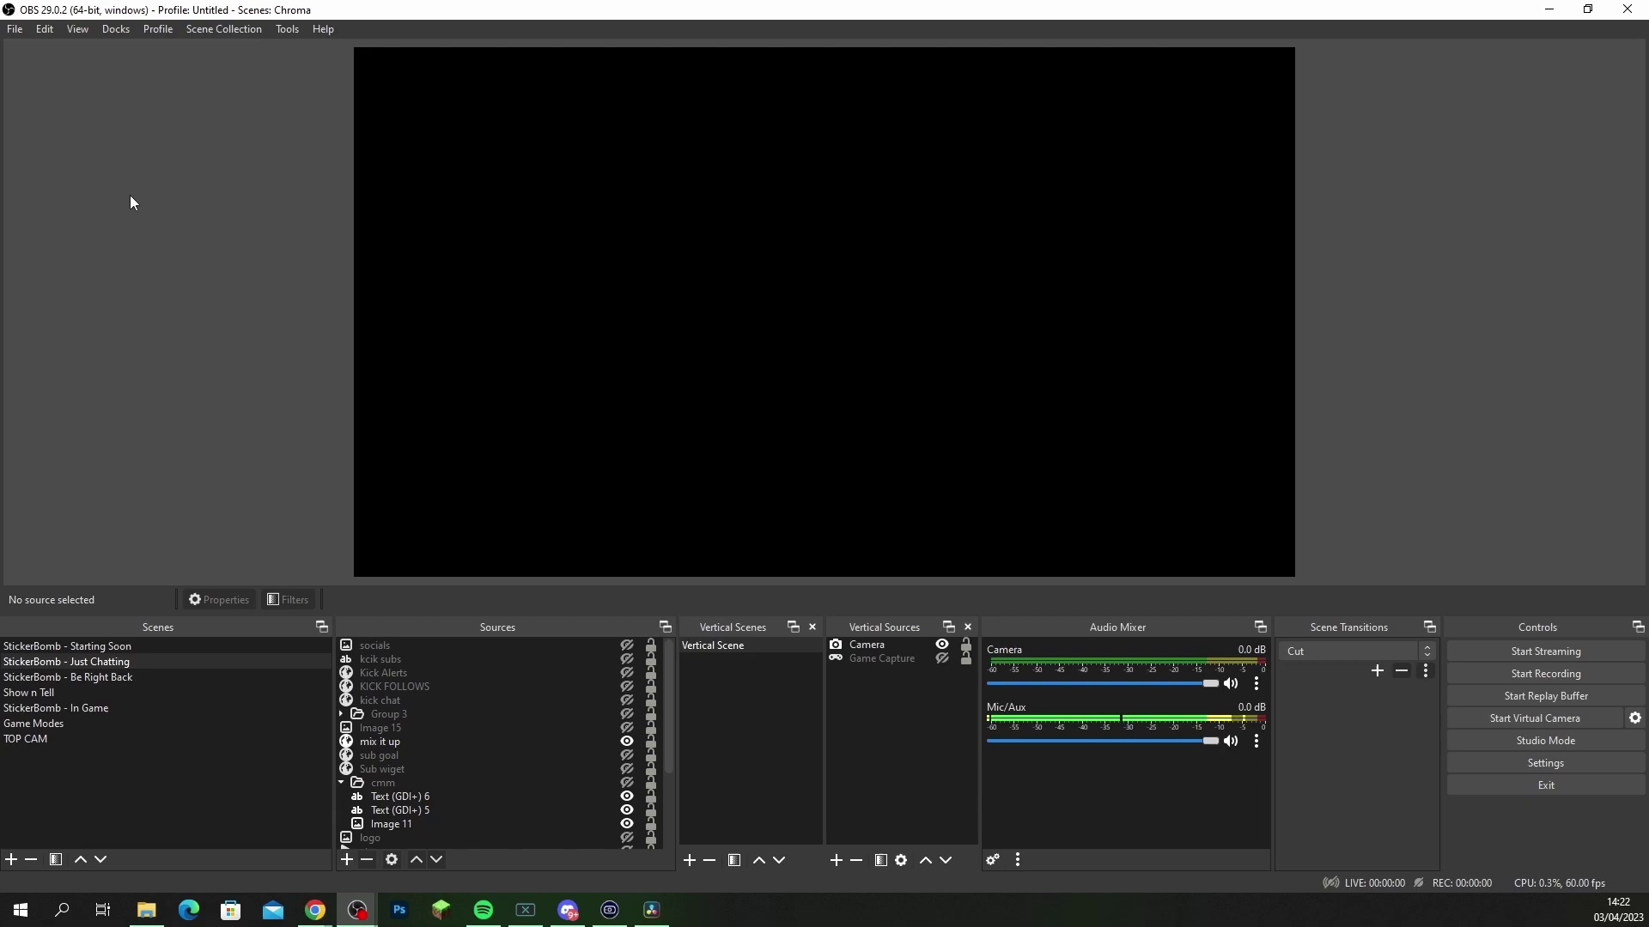
Add a 'Kick Chat' custom browser dock with the channel's chatroom URL and show it
left_click(120, 29)
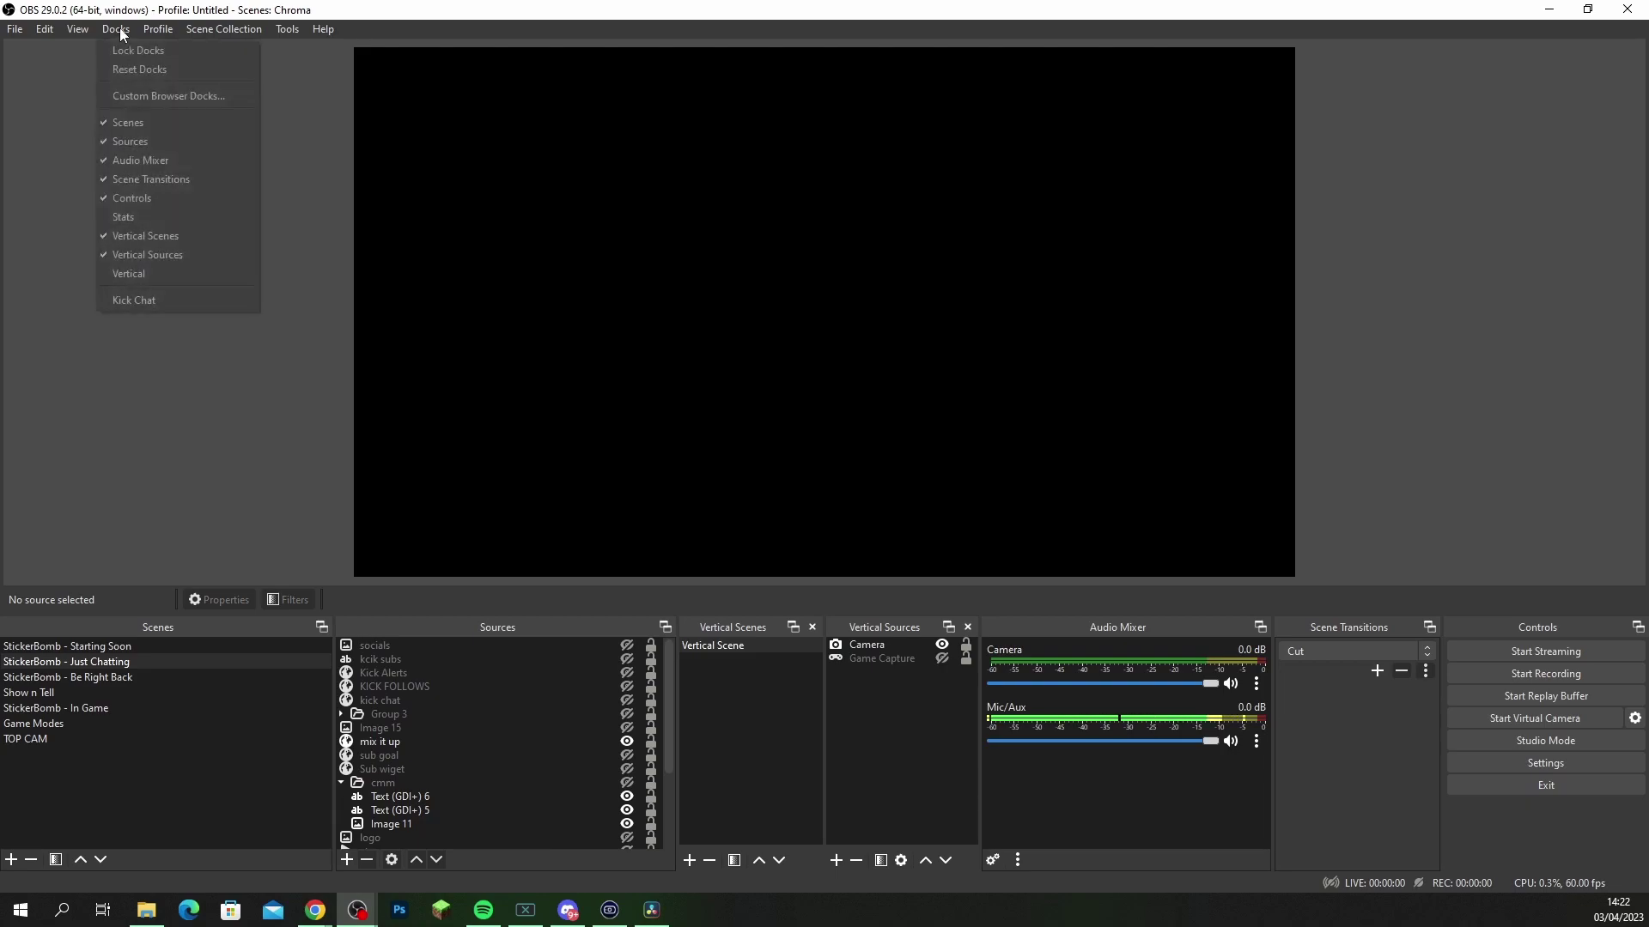
left_click(193, 97)
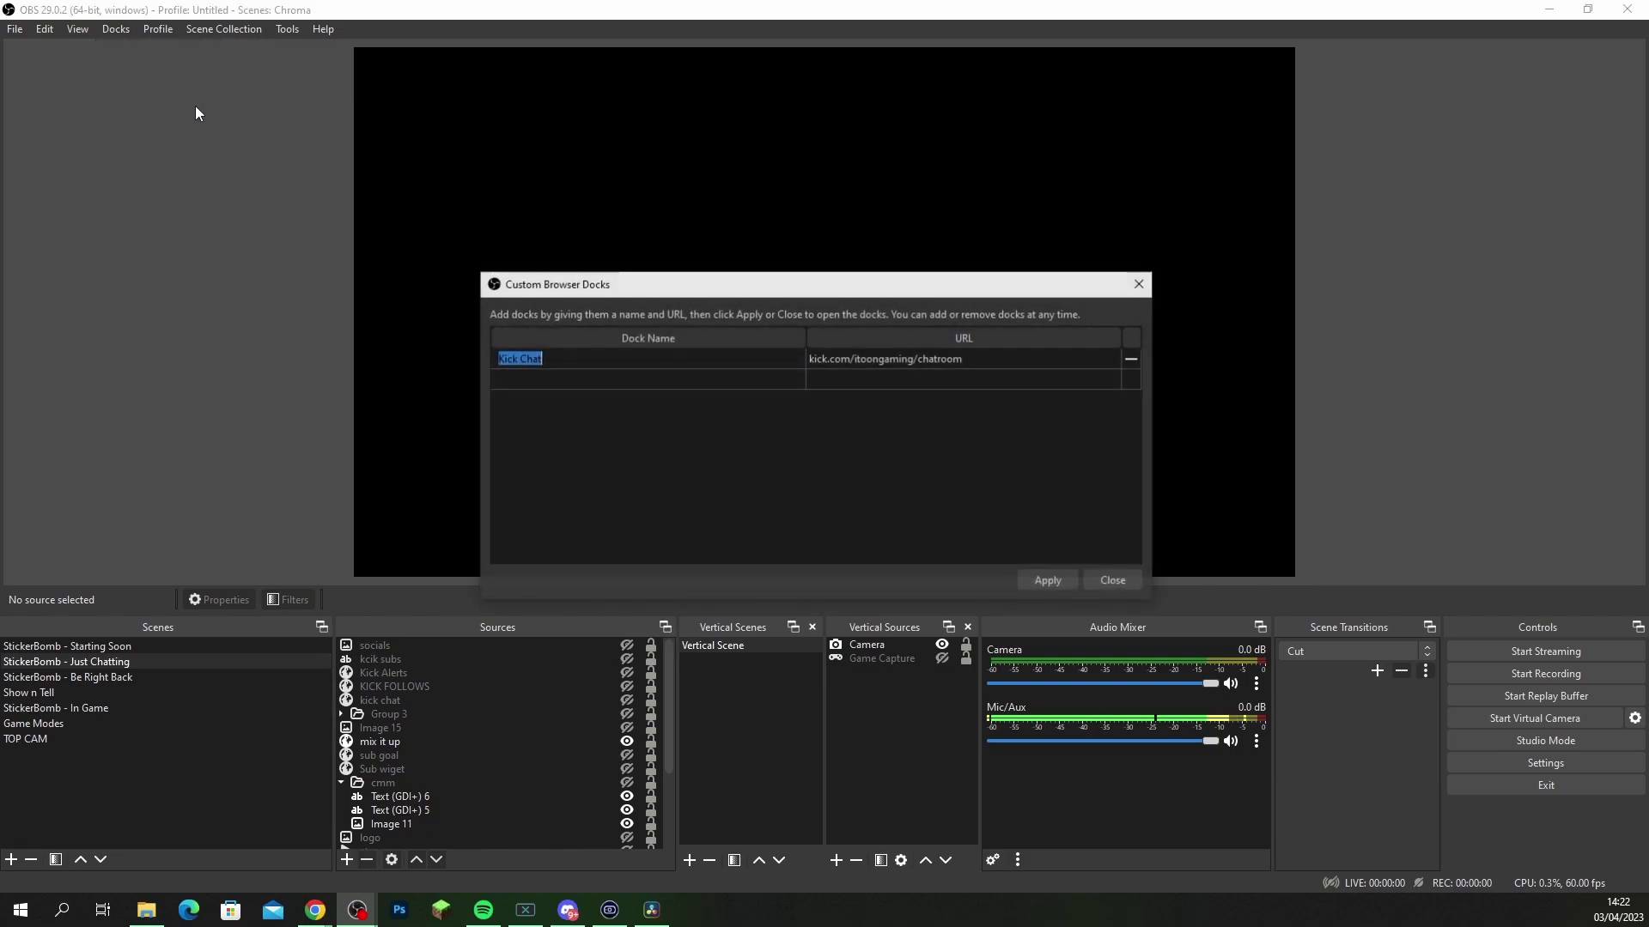
left_click(574, 364)
key("ctrl+a")
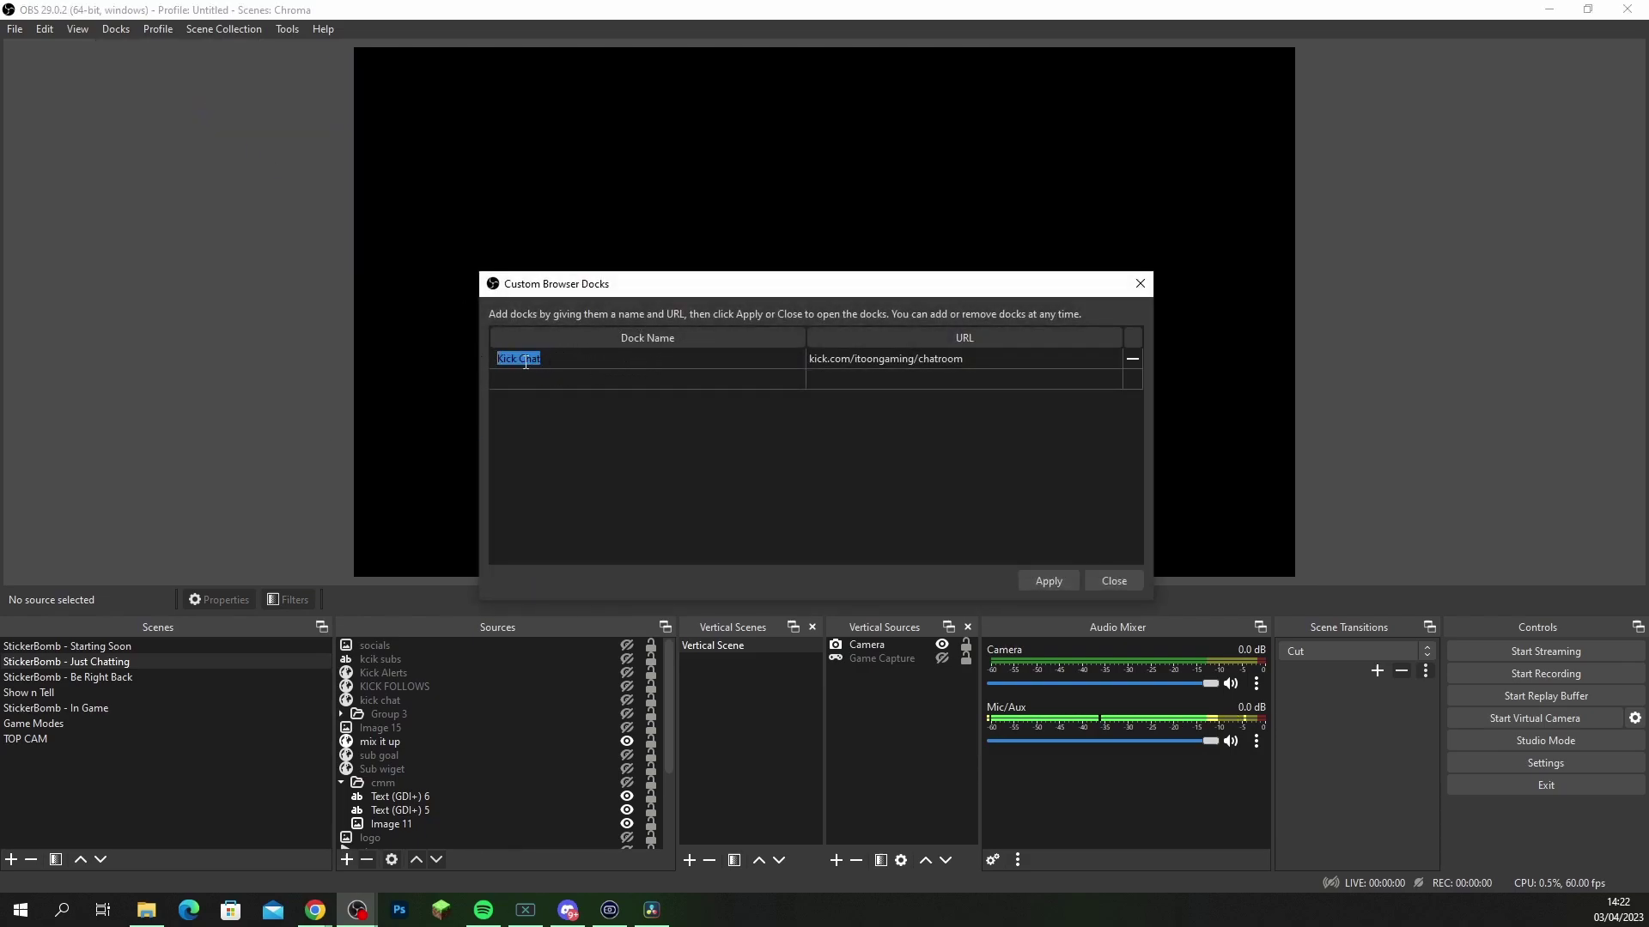
double_click(987, 357)
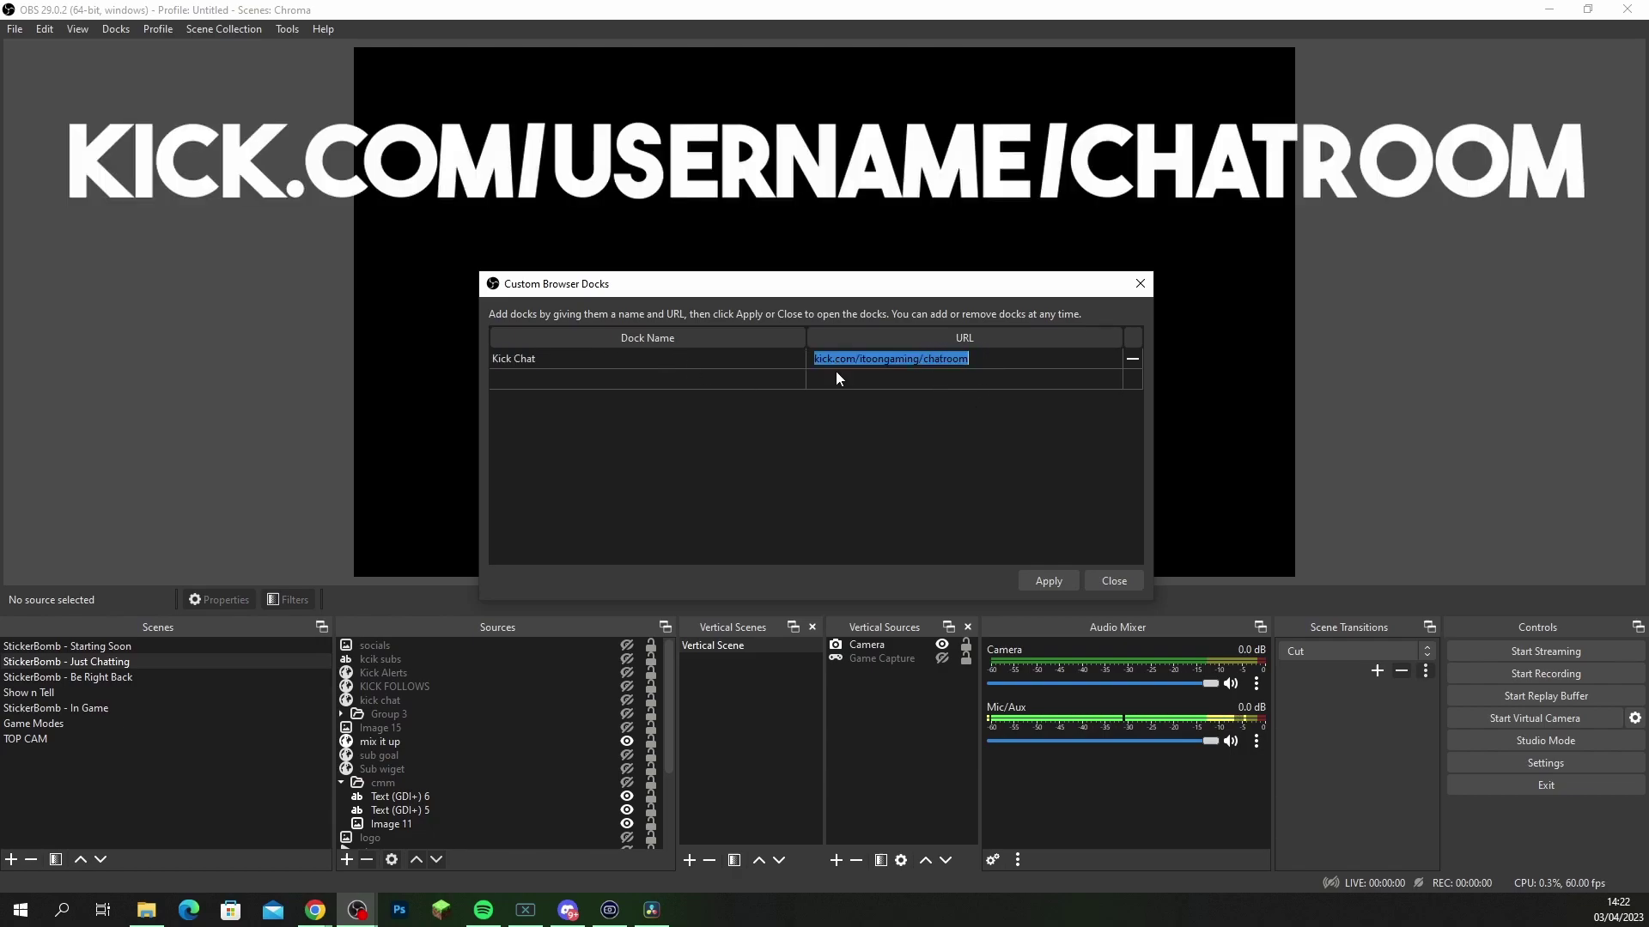
double_click(885, 359)
left_click(996, 359)
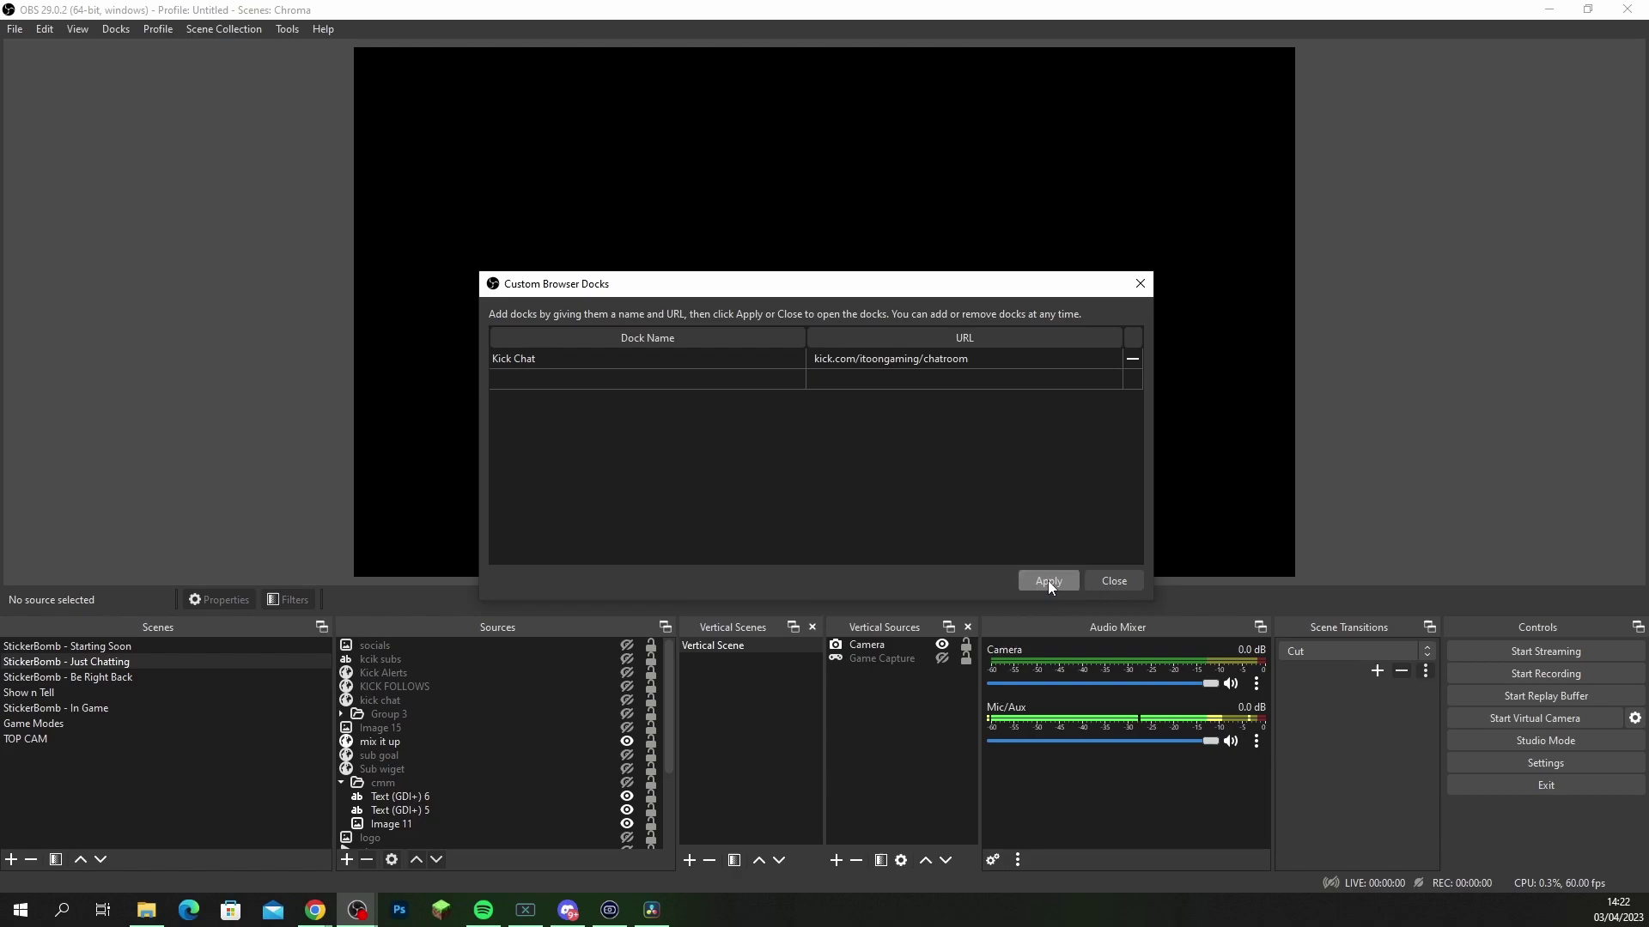
left_click(1090, 578)
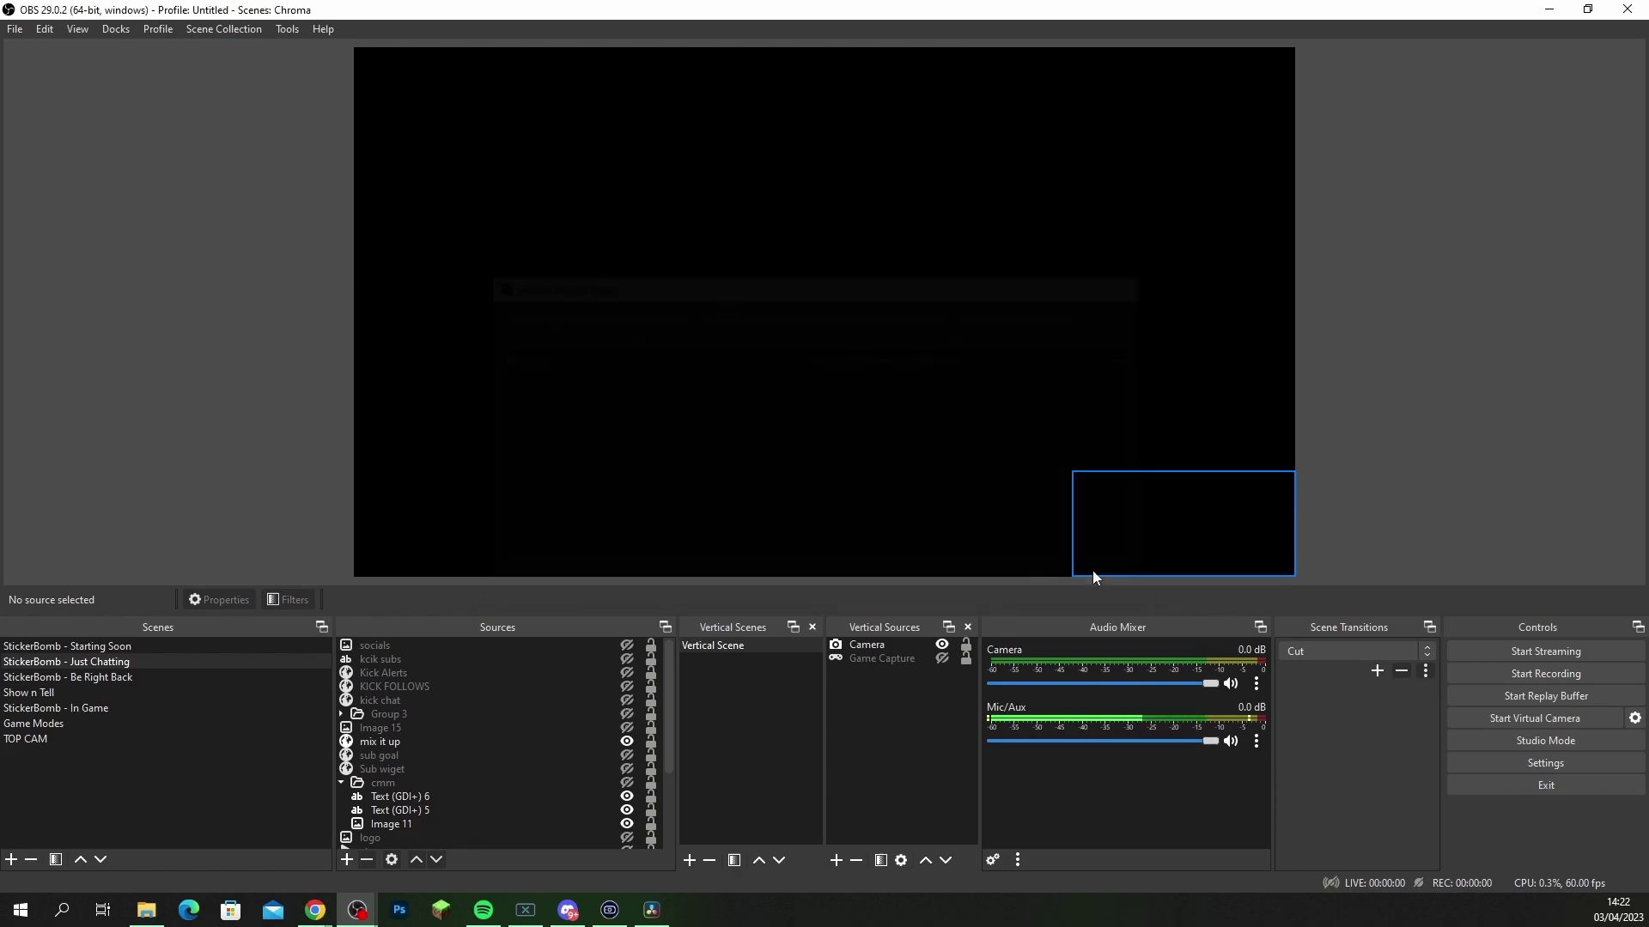
left_click(116, 28)
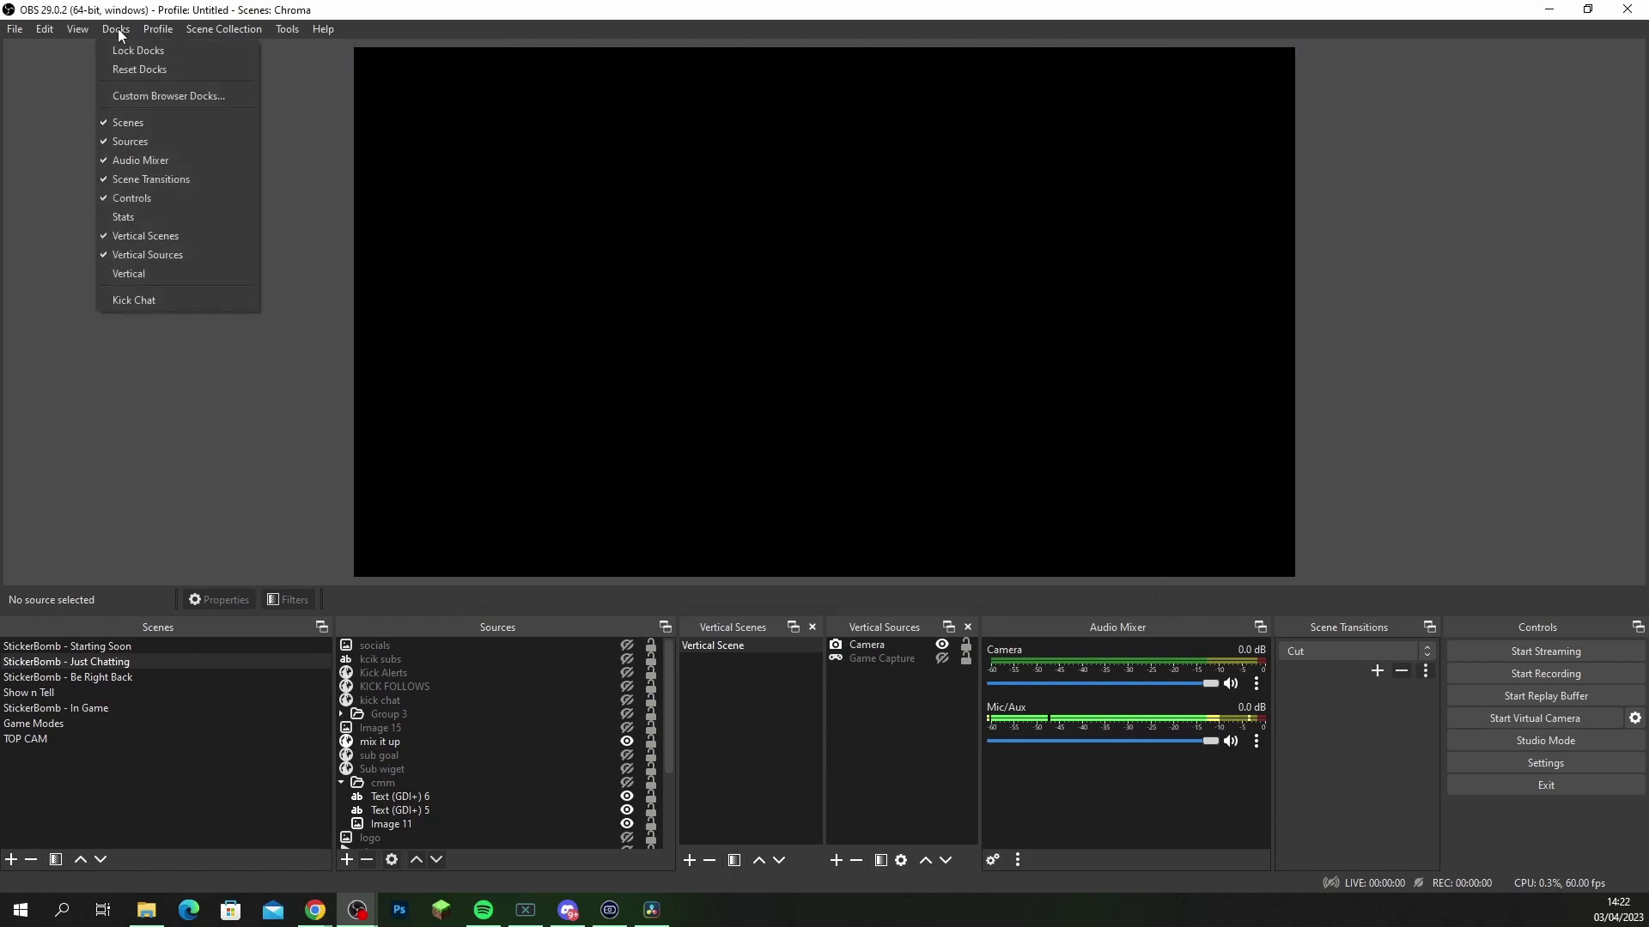
left_click(157, 302)
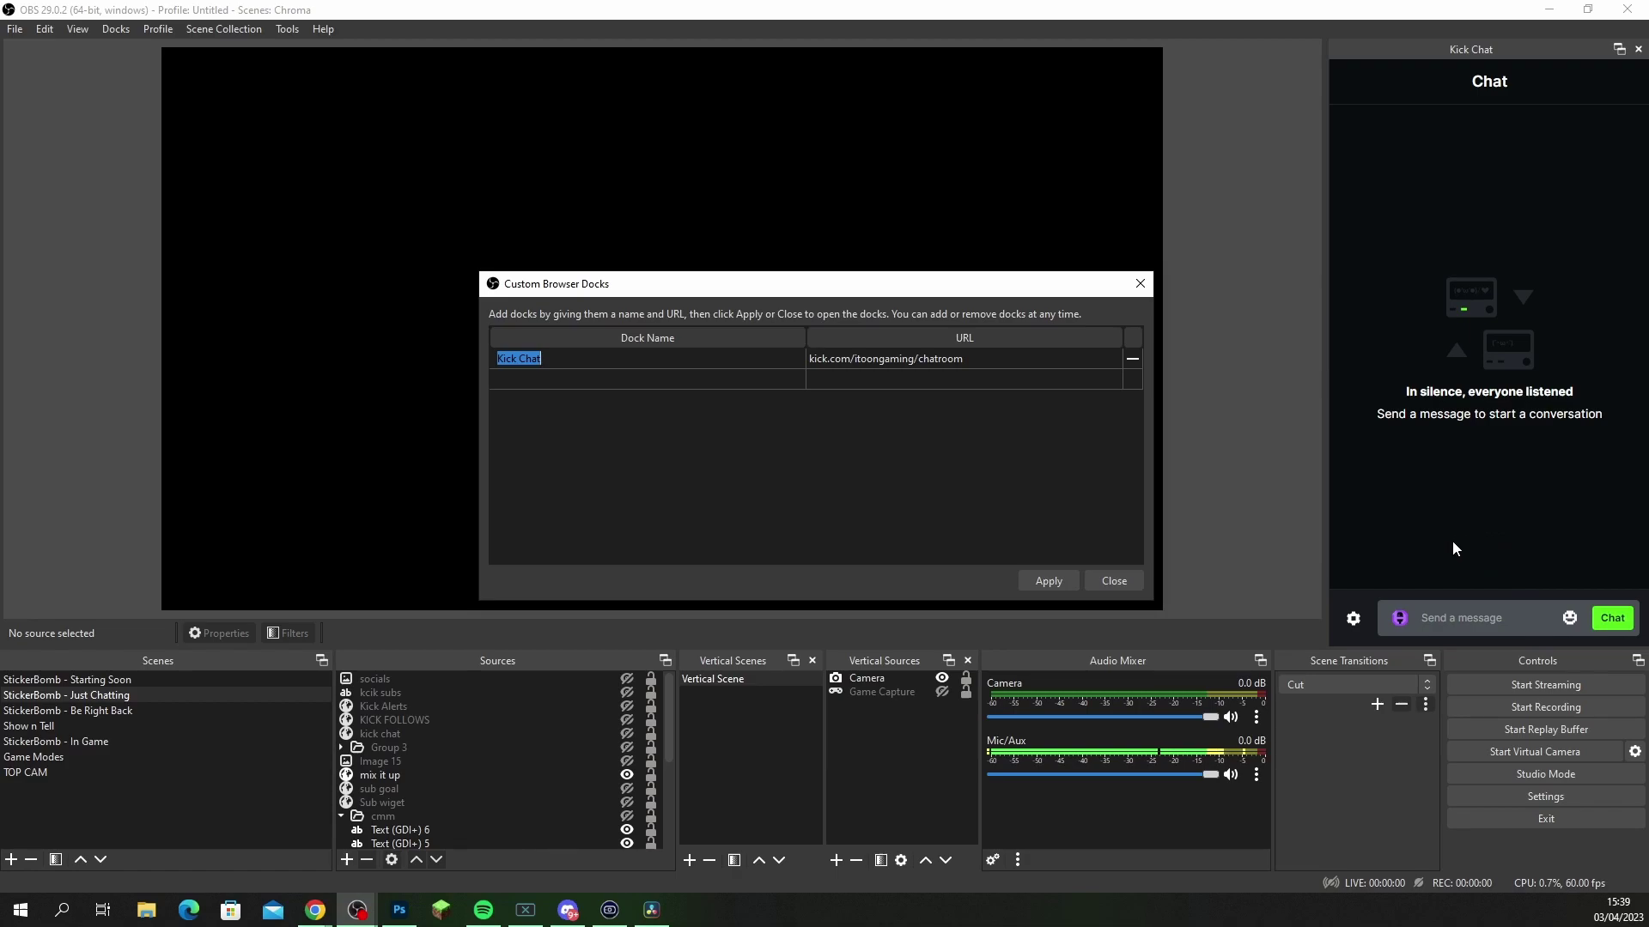
Add a trial browser dock named 'kick' pointing to kick.com and apply it
left_click(581, 379)
type("kick")
left_click(867, 380)
type("kick.com")
left_click(1054, 580)
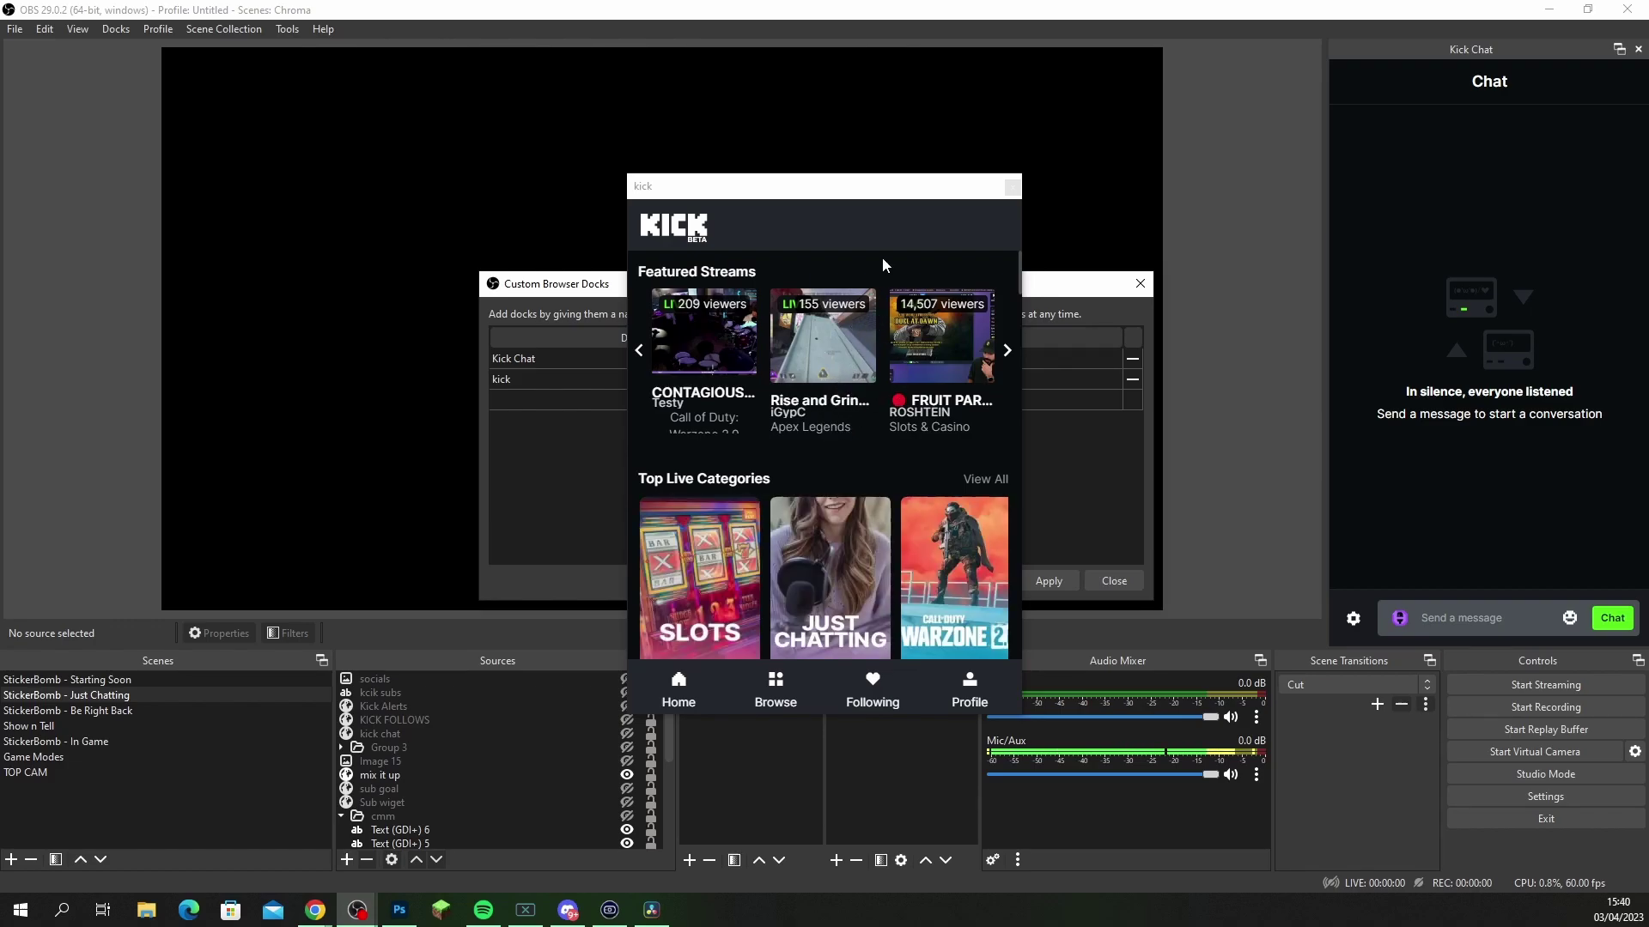
Close and delete the kick.com dock, then reload the Kick Chat dock
left_click(900, 194)
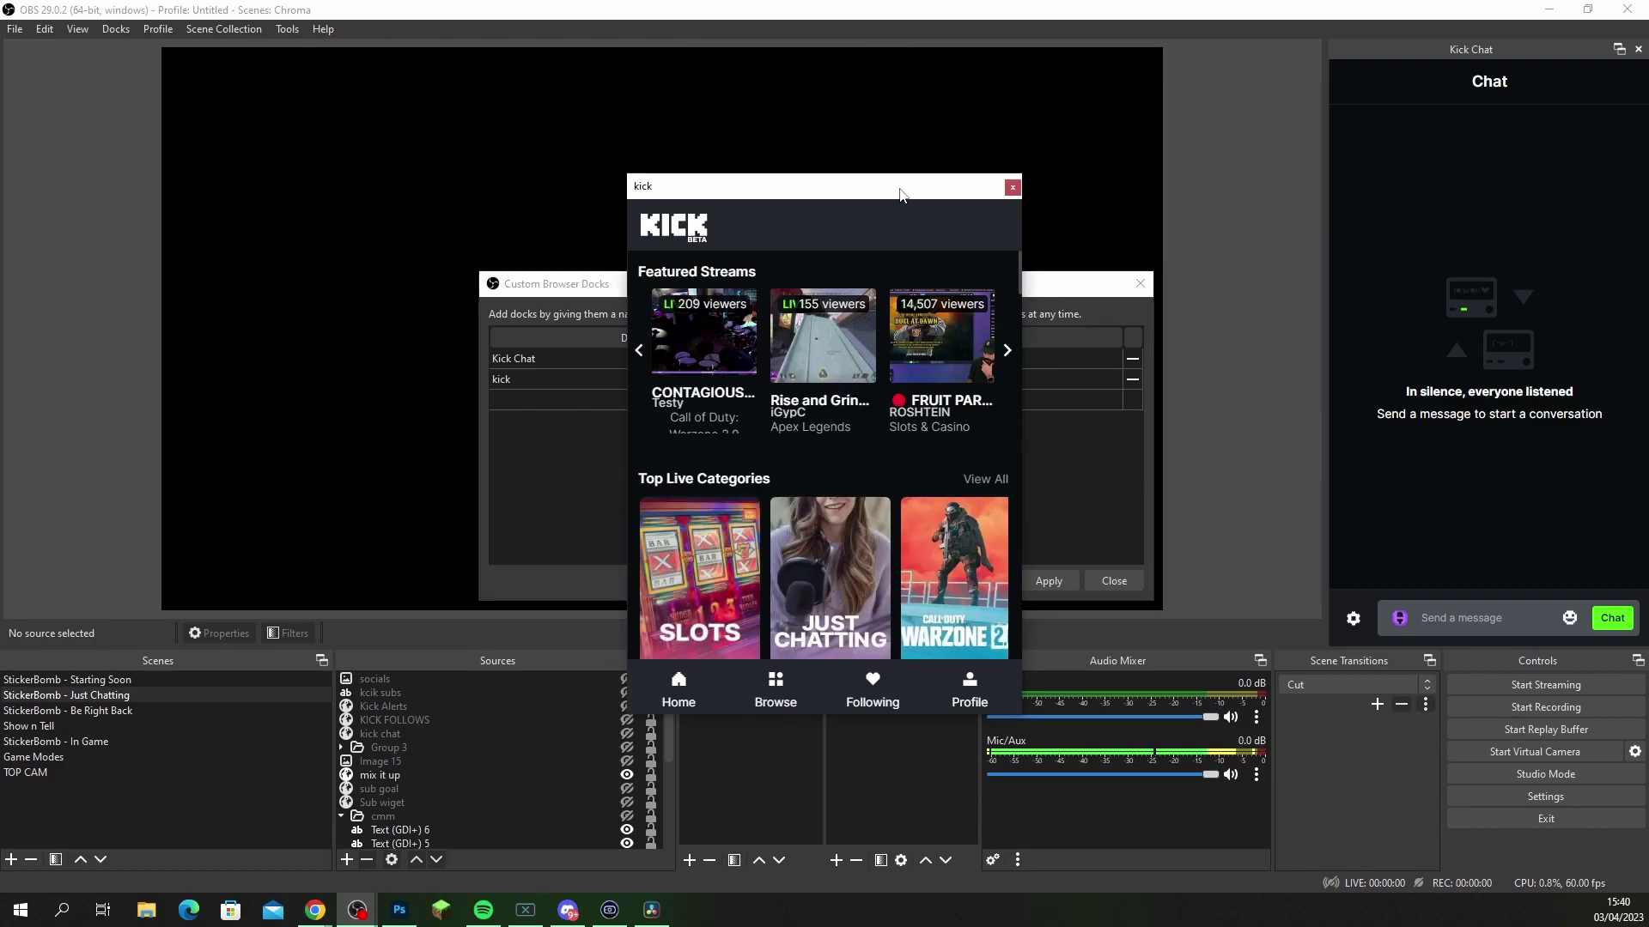
left_click(1013, 187)
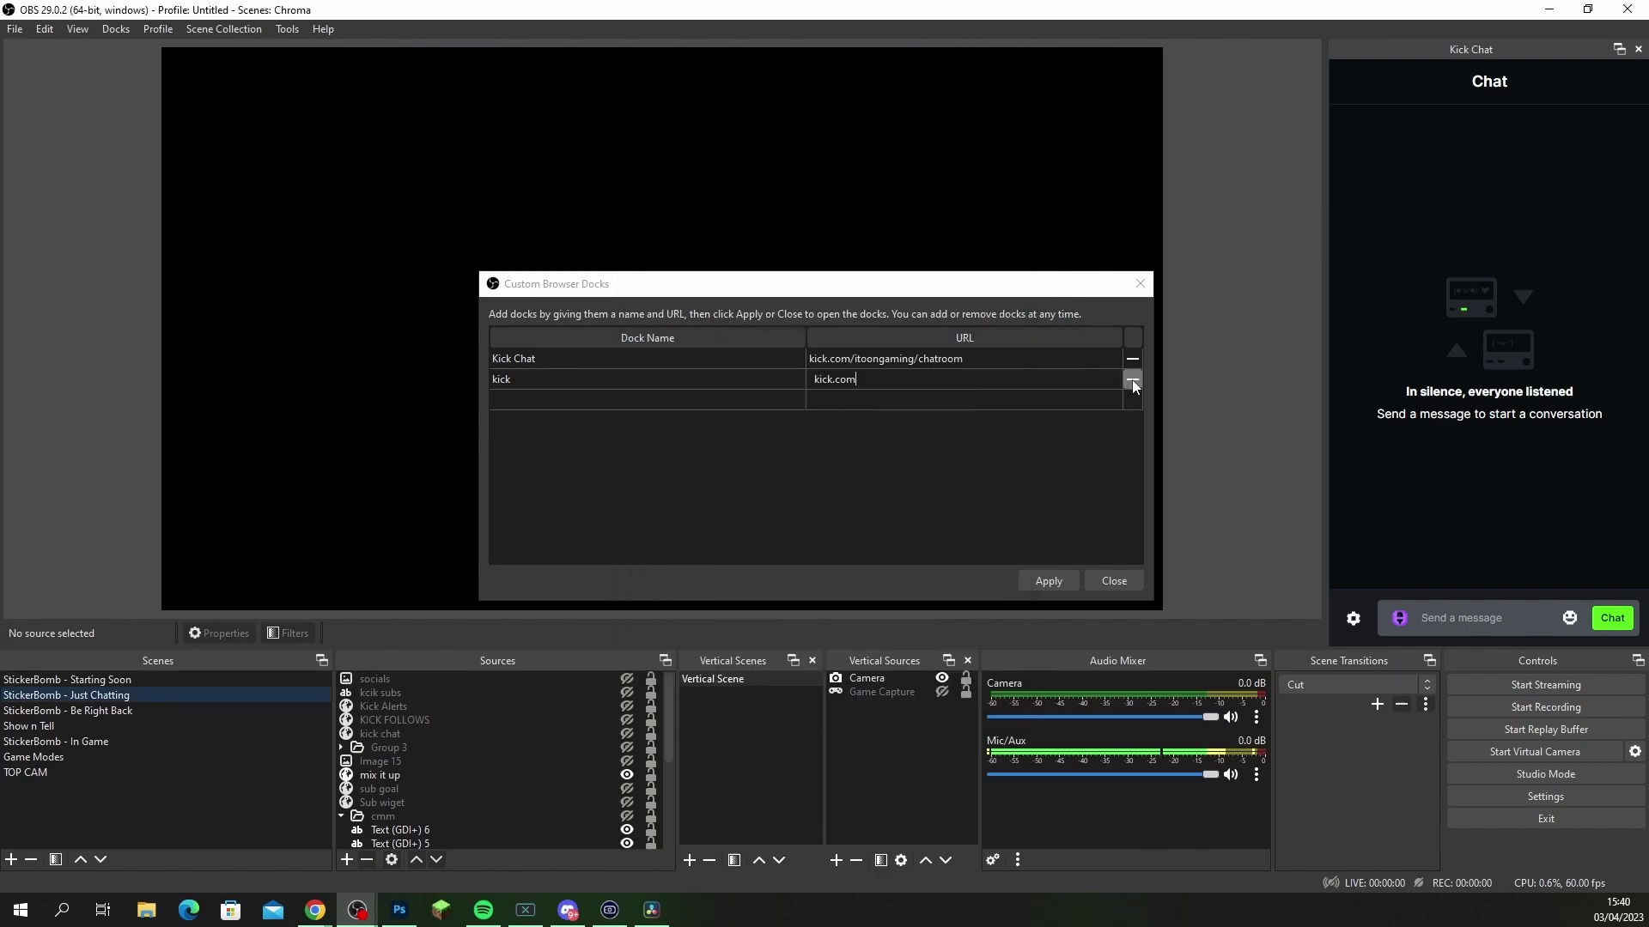
left_click(1132, 379)
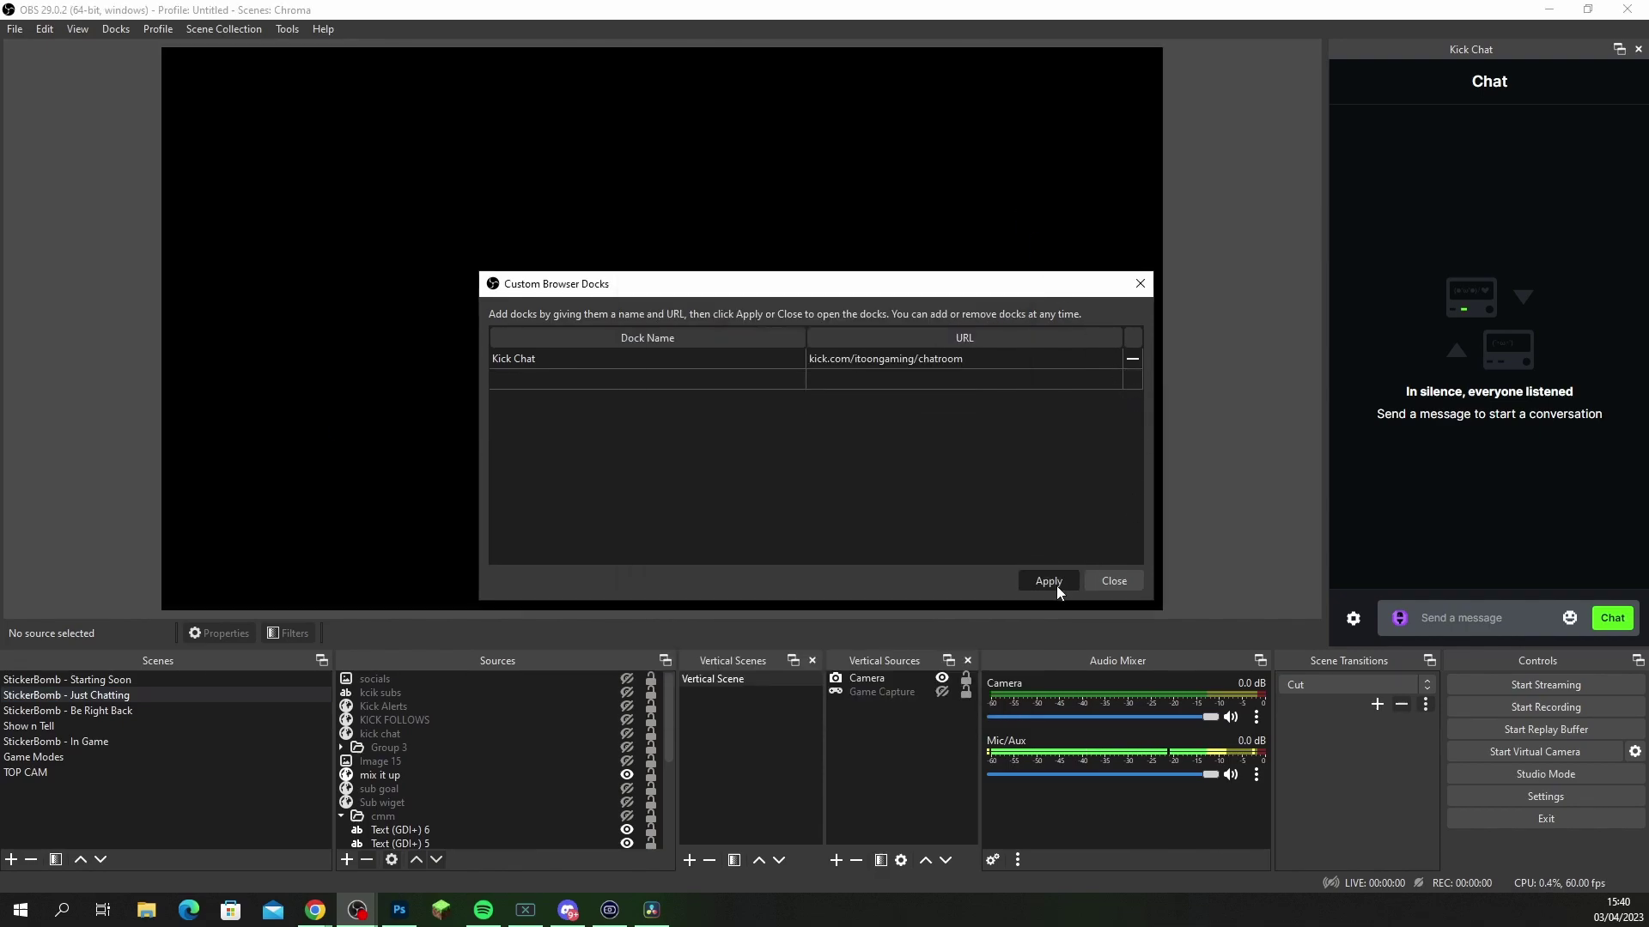
left_click(1115, 582)
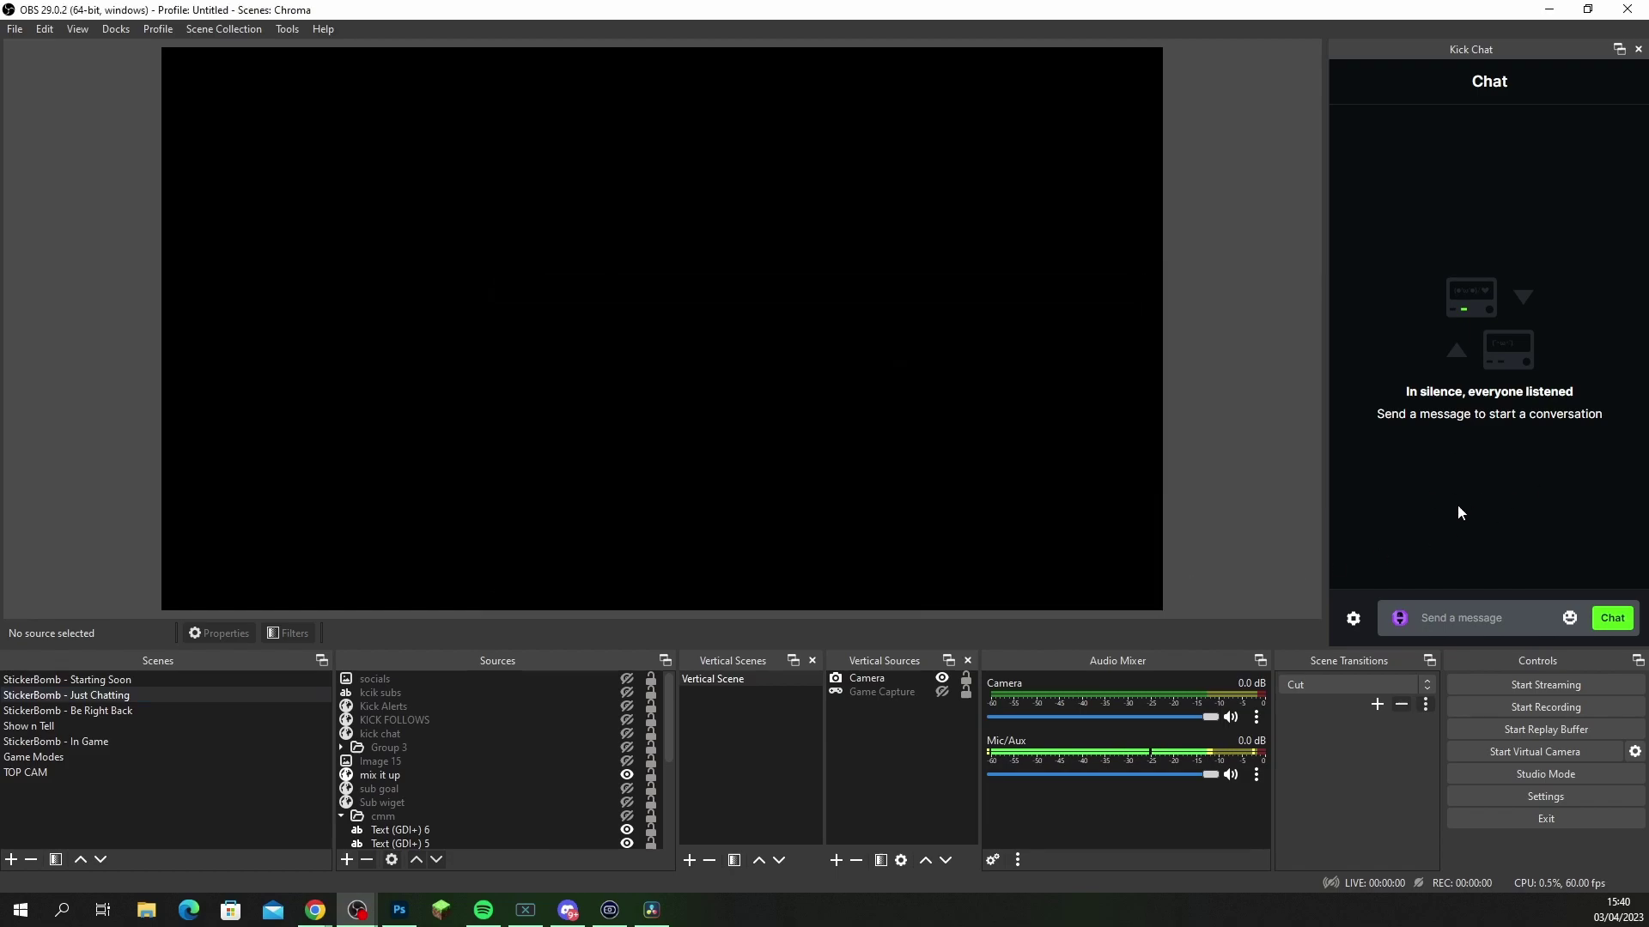
right_click(1460, 512)
left_click(1502, 551)
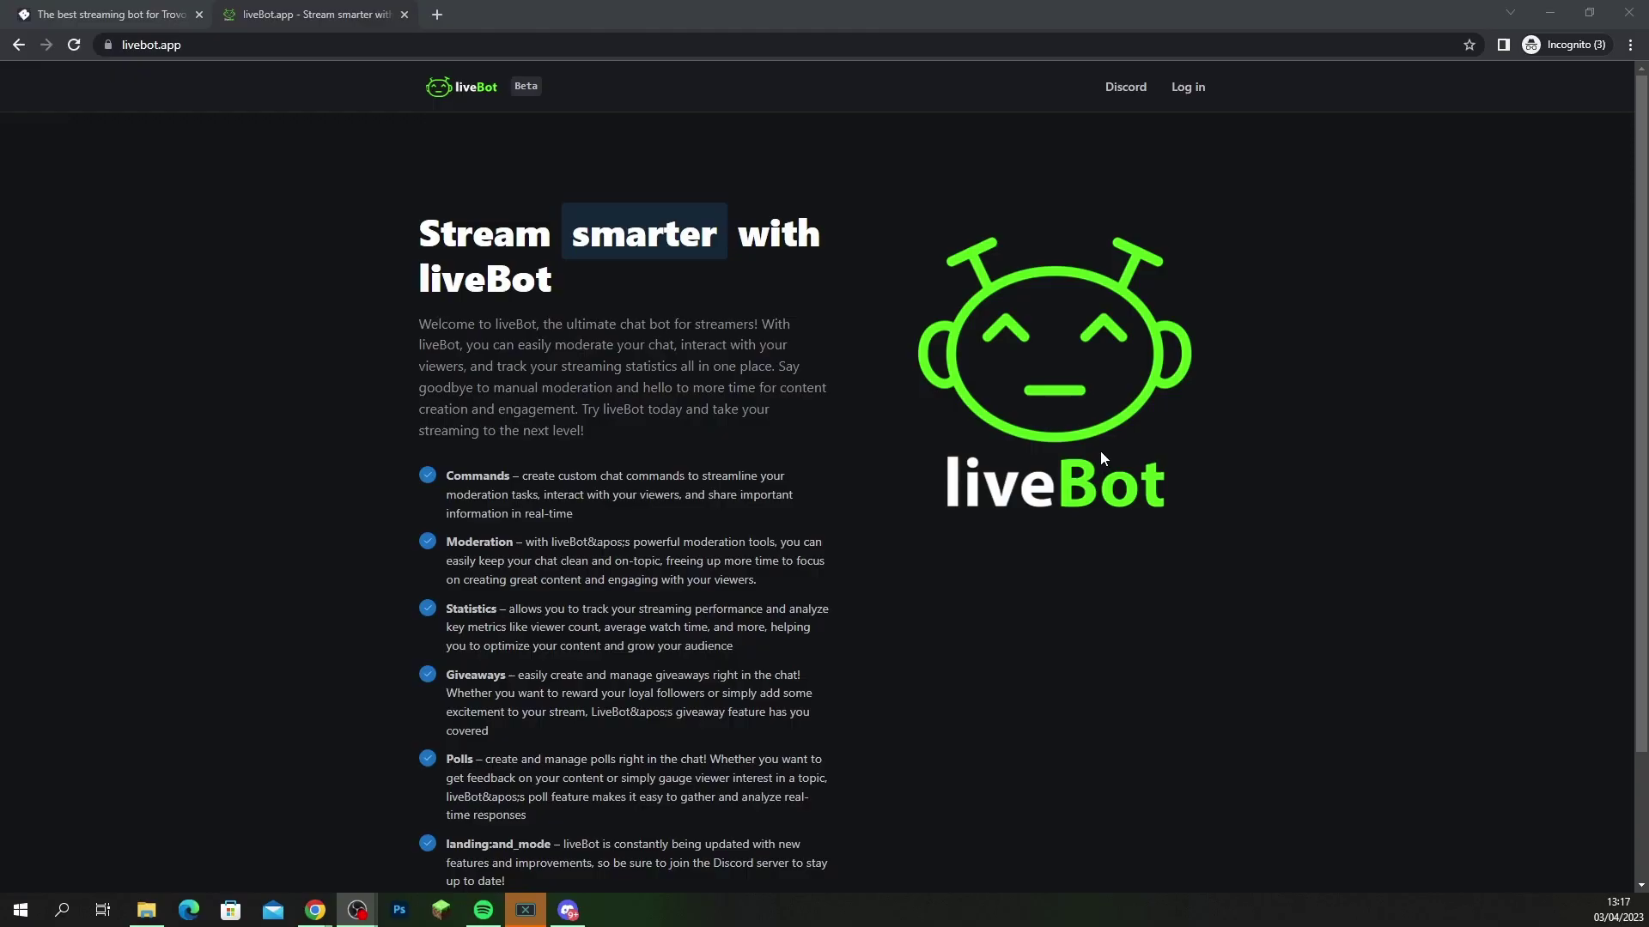
Add a Kick.live channel named 'ytest' in liveBot, using the Kick username as identifier
scroll(1100, 448, "down", 2)
scroll(1111, 419, "up", 2)
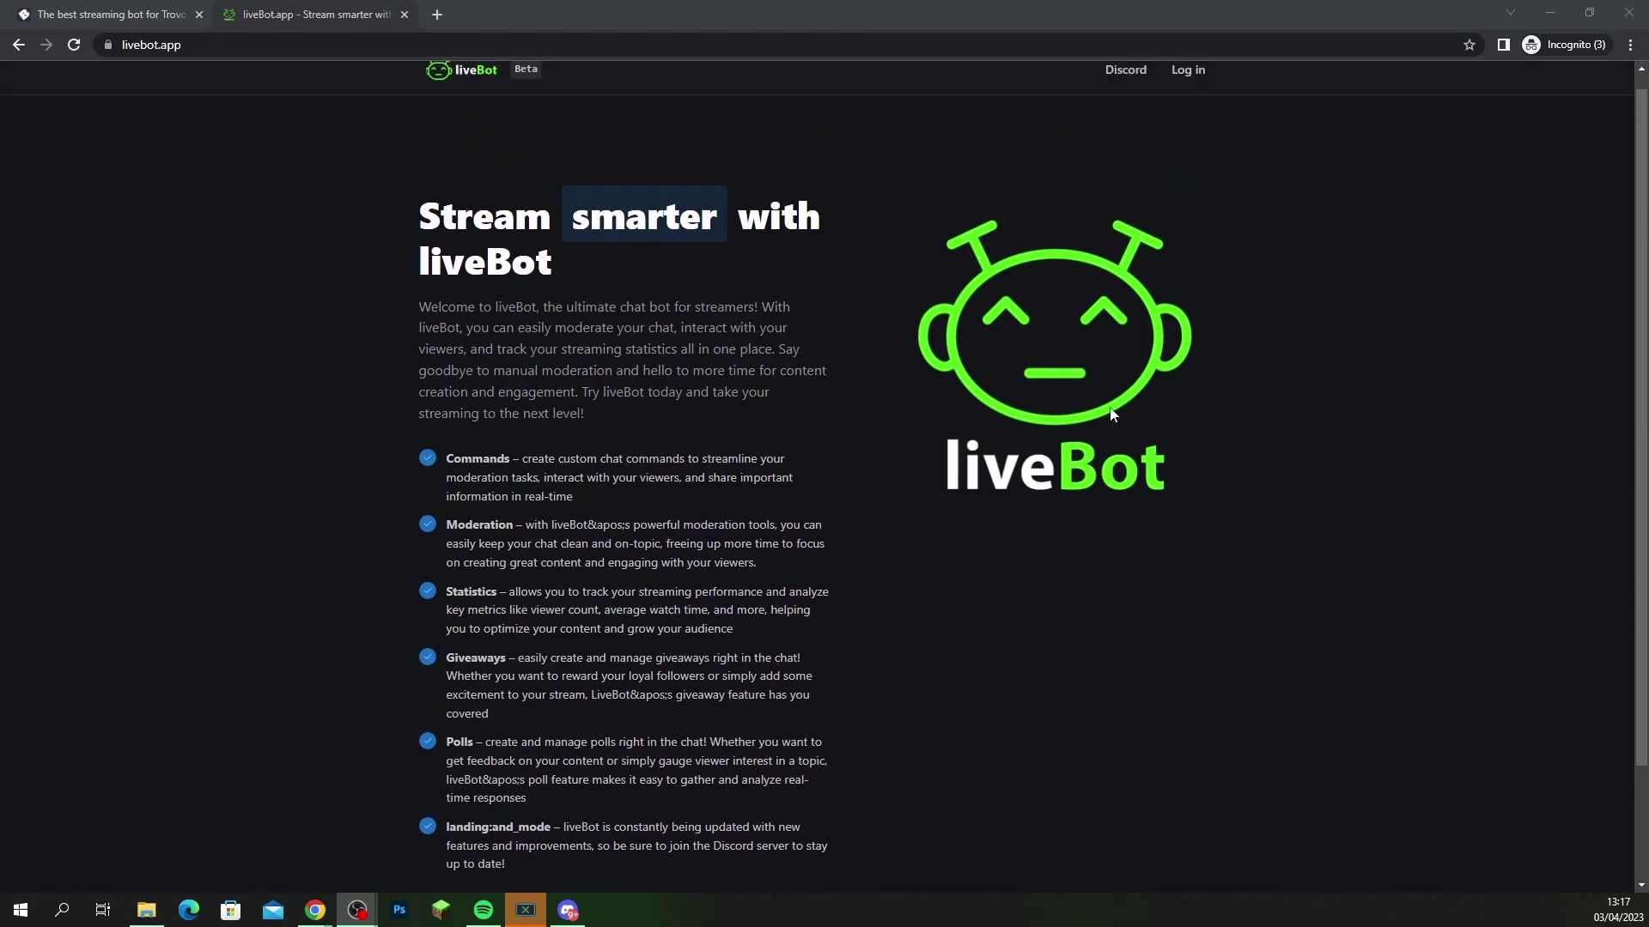
scroll(984, 503, "down", 2)
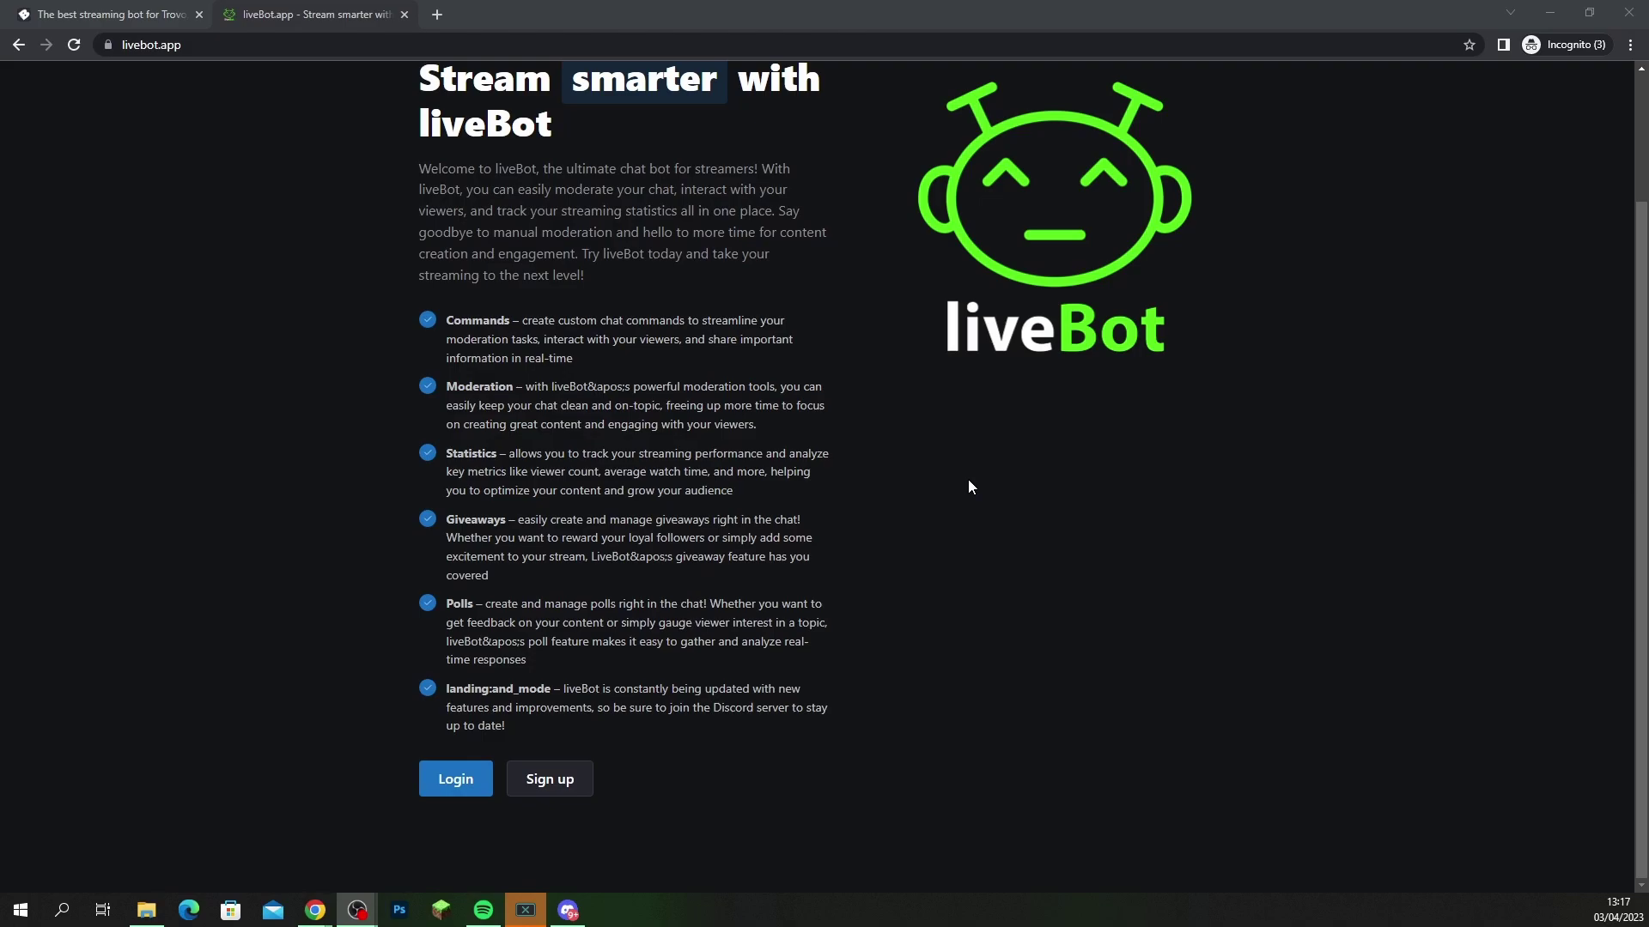
scroll(967, 481, "up", 1)
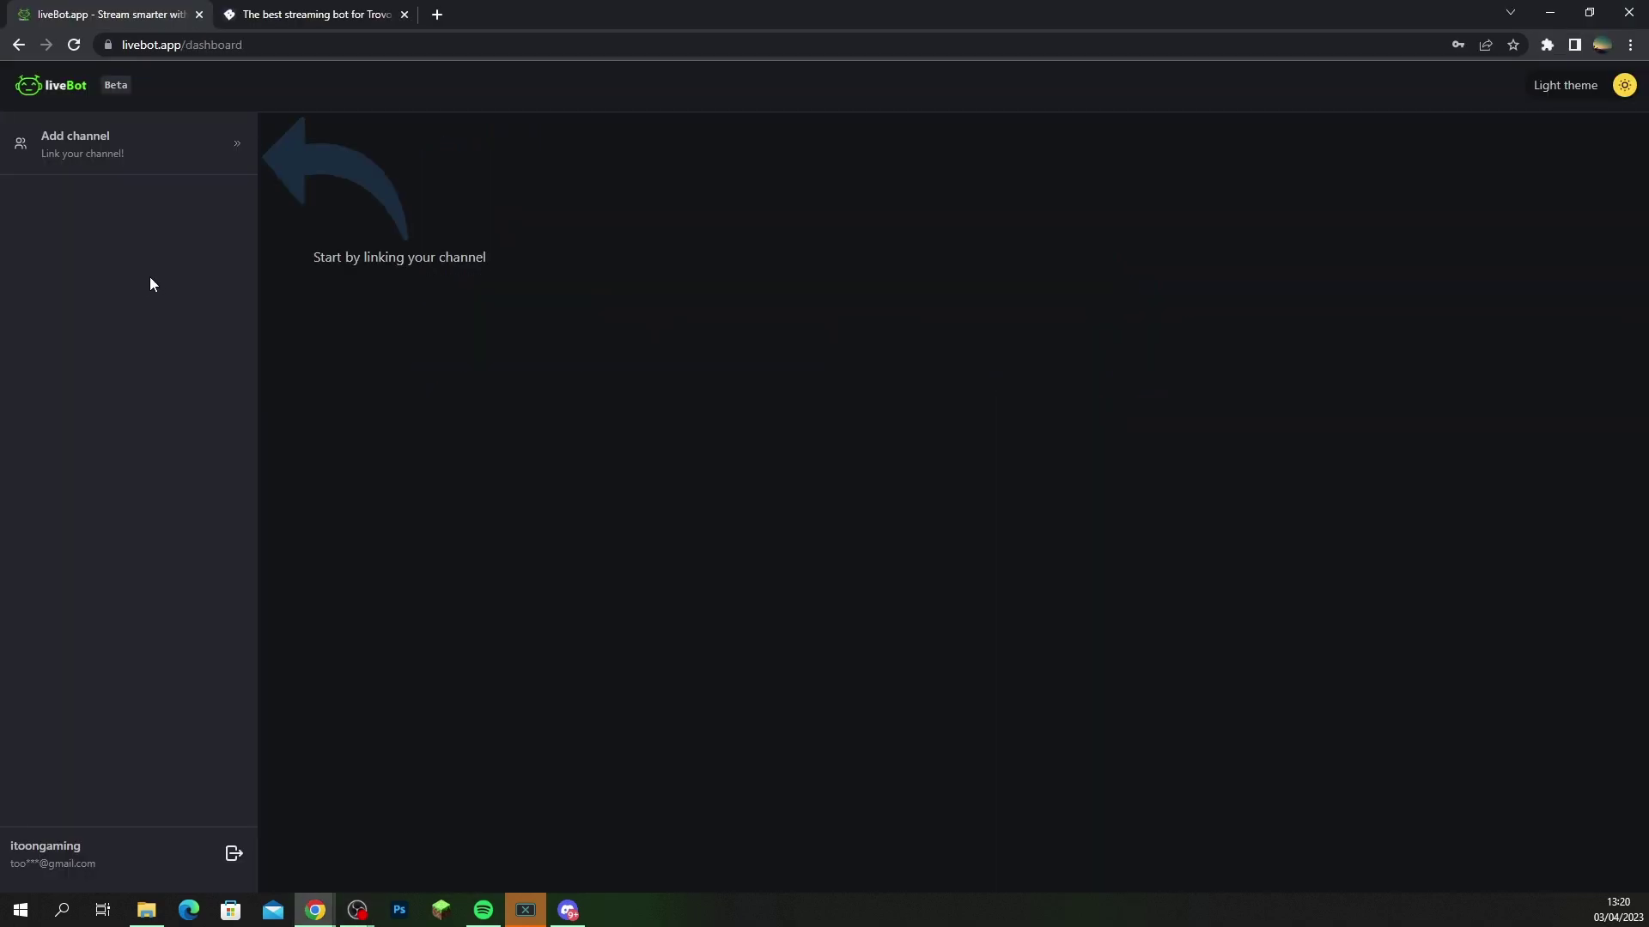
left_click(125, 150)
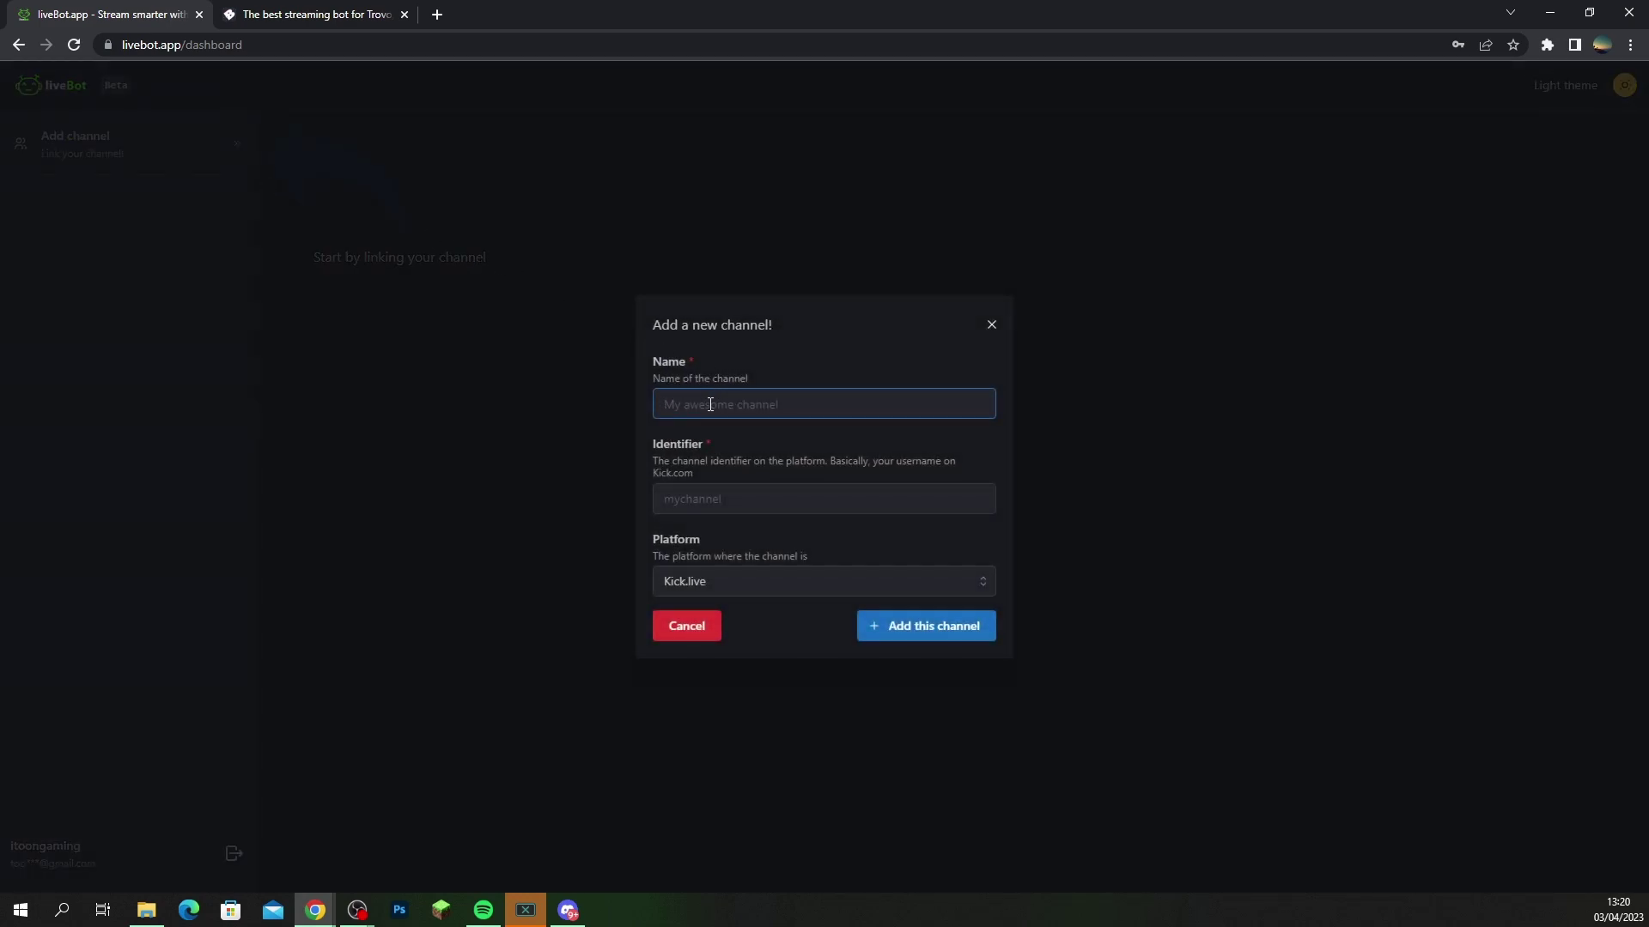
type("ytest")
left_click(716, 495)
type("yttest")
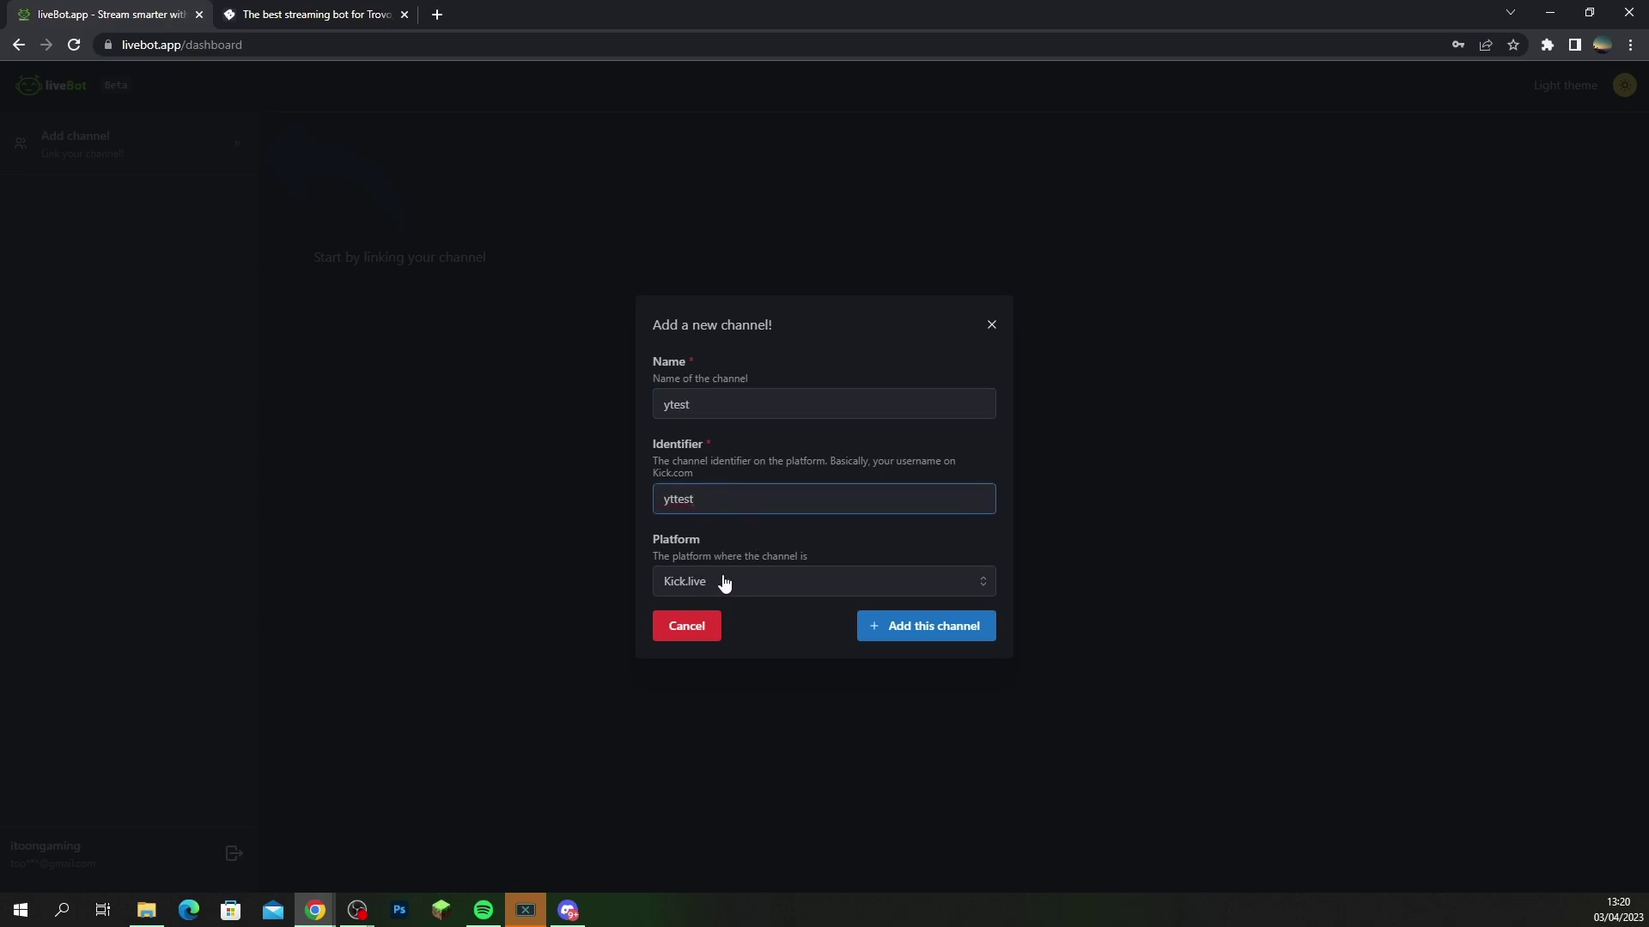
left_click(932, 640)
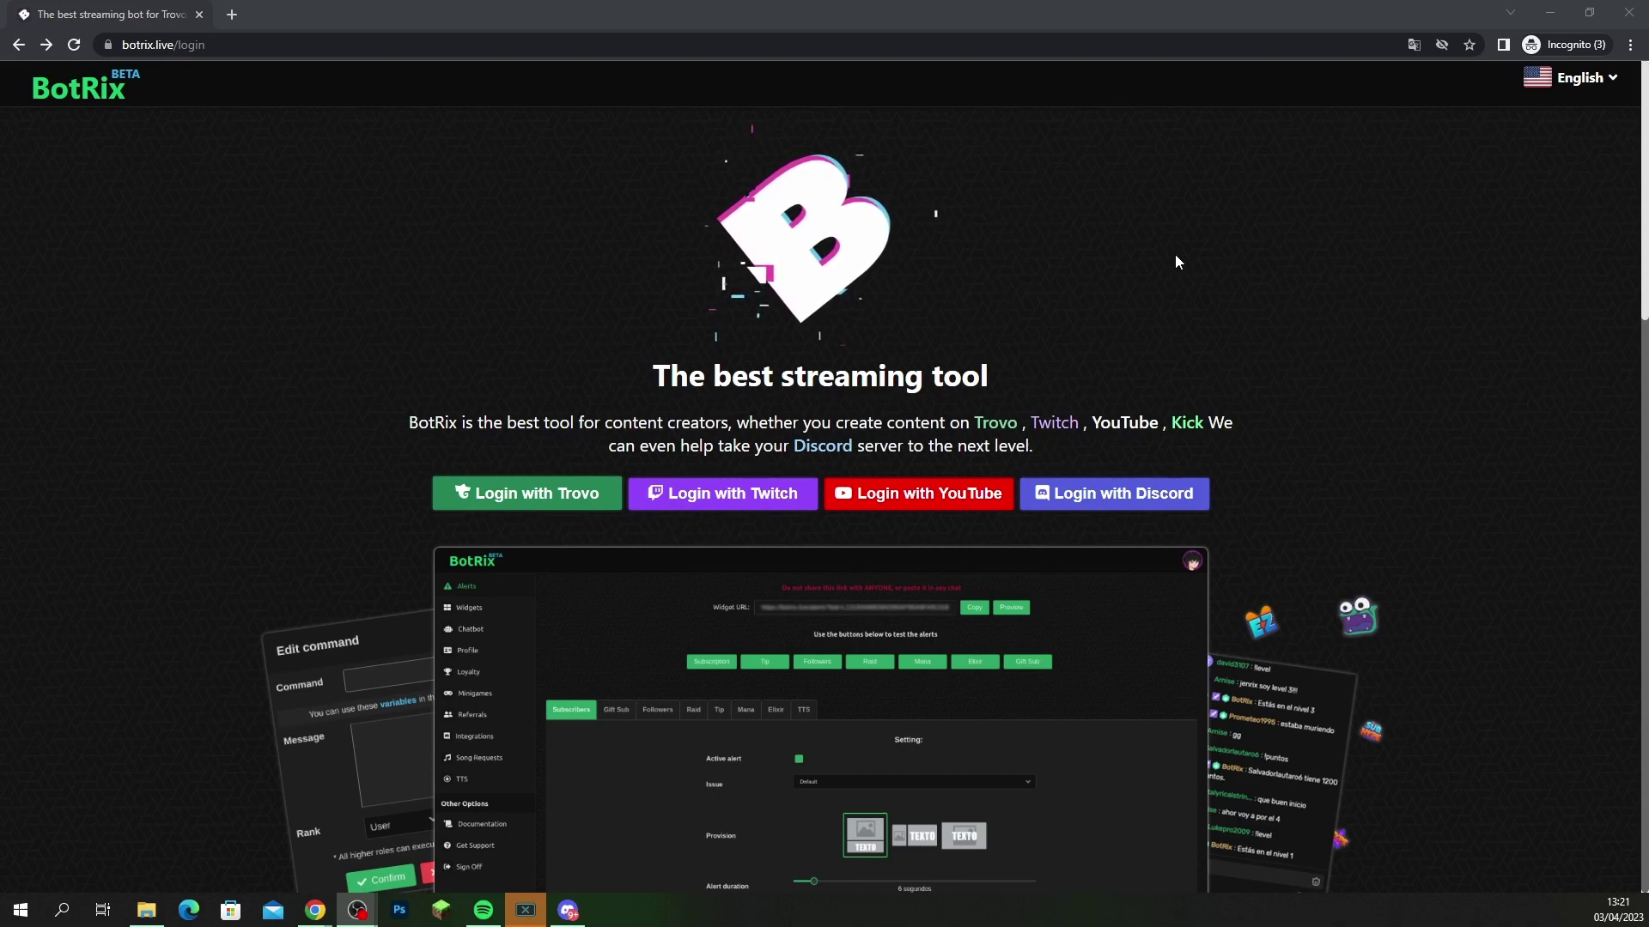
Scroll the BotRix Alerts page down to the Subscribers alert settings
scroll(1211, 249, "down", 1)
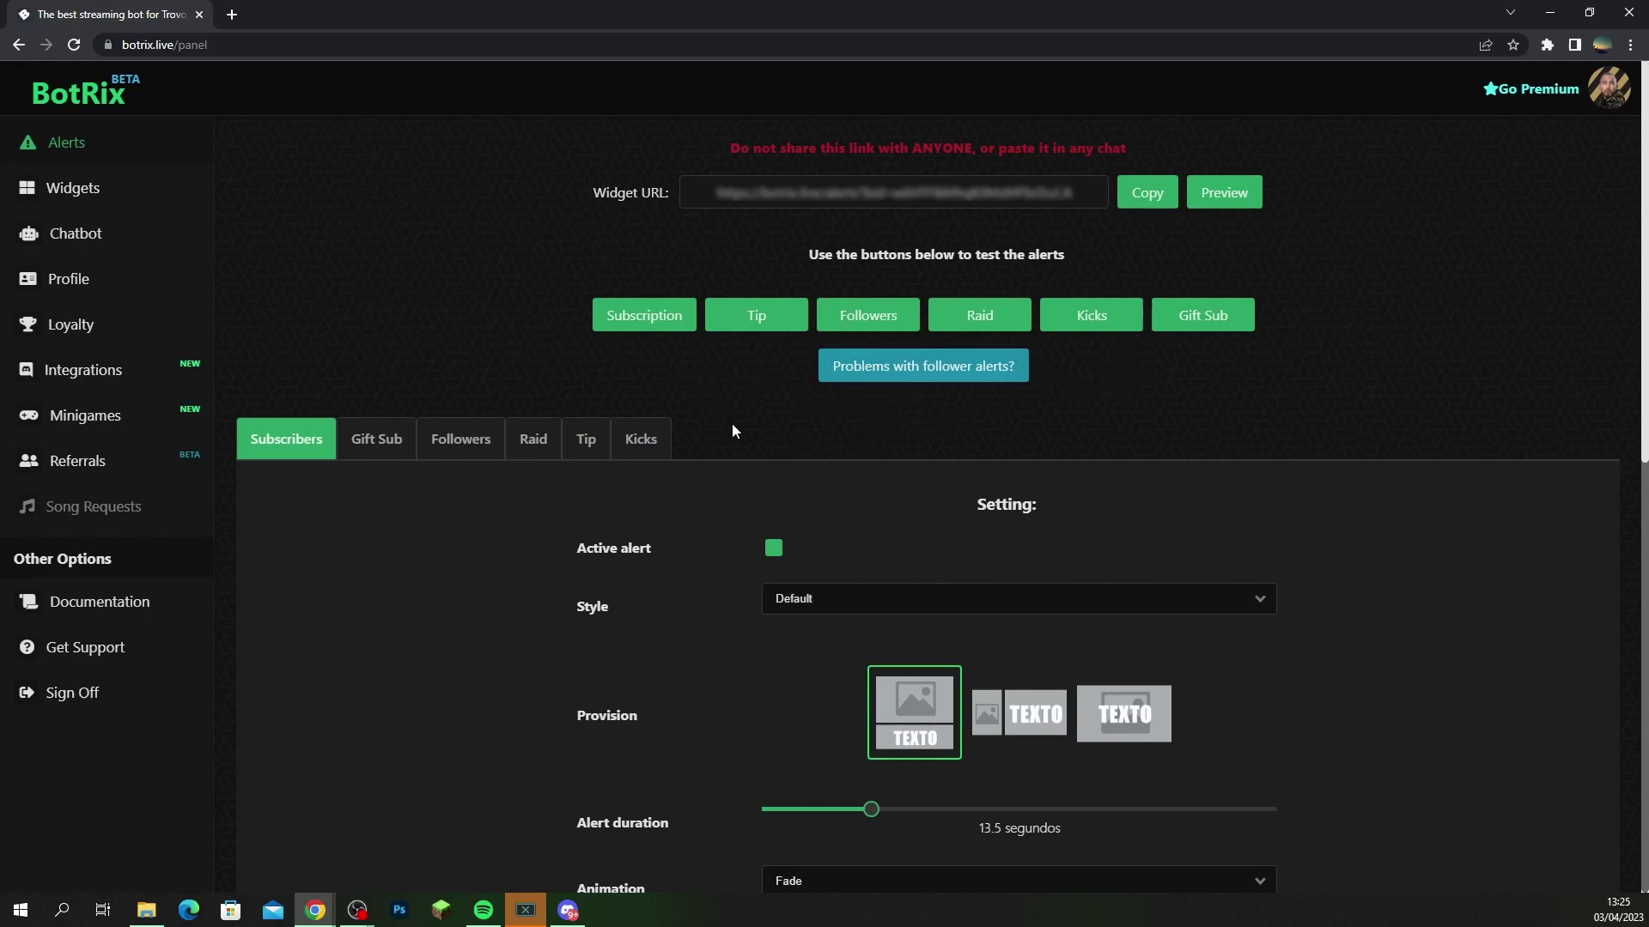
Leave the BotRix alert settings for the Widgets gallery
scroll(787, 433, "down", 3)
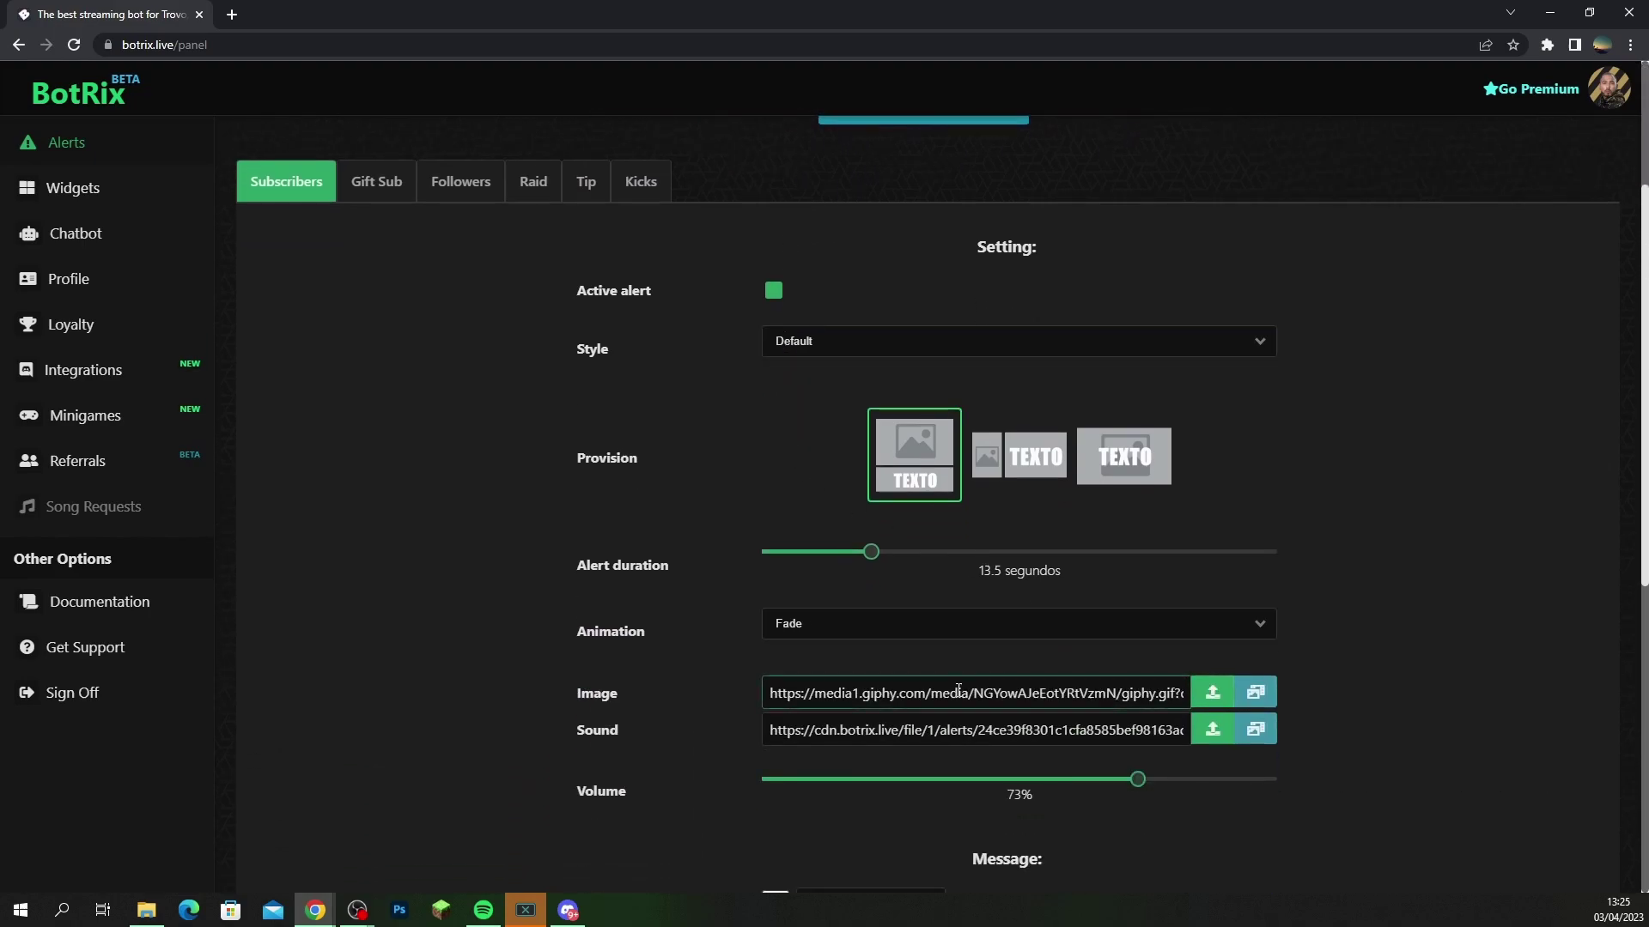
scroll(939, 702, "down", 3)
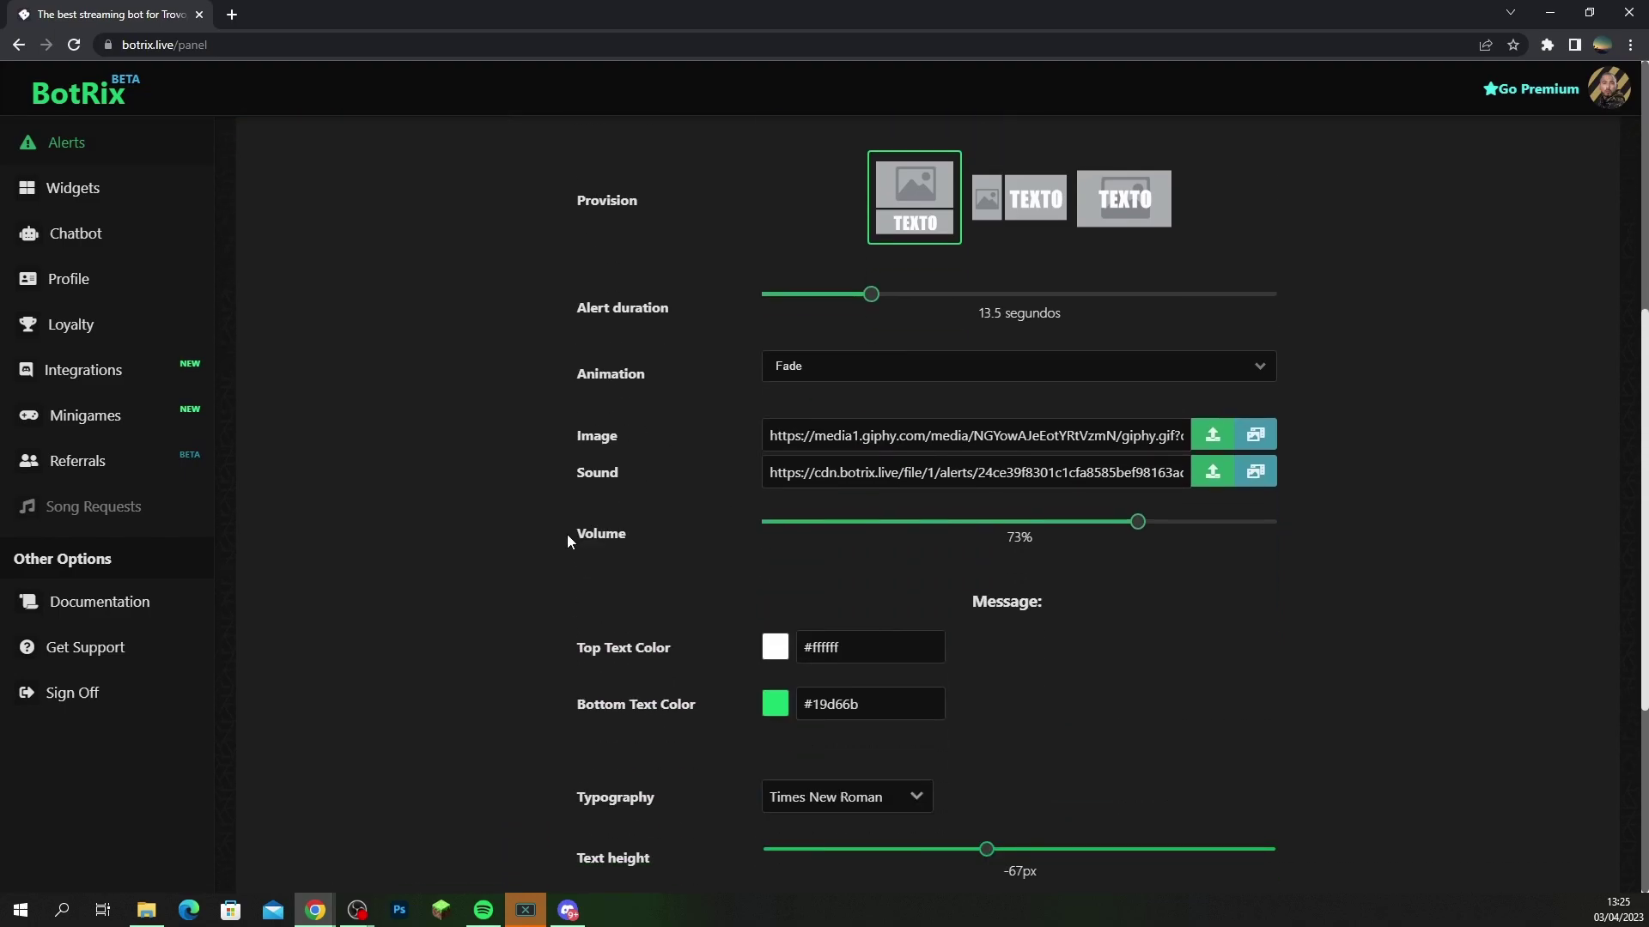
scroll(531, 520, "down", 1)
scroll(532, 525, "down", 1)
scroll(535, 527, "up", 7)
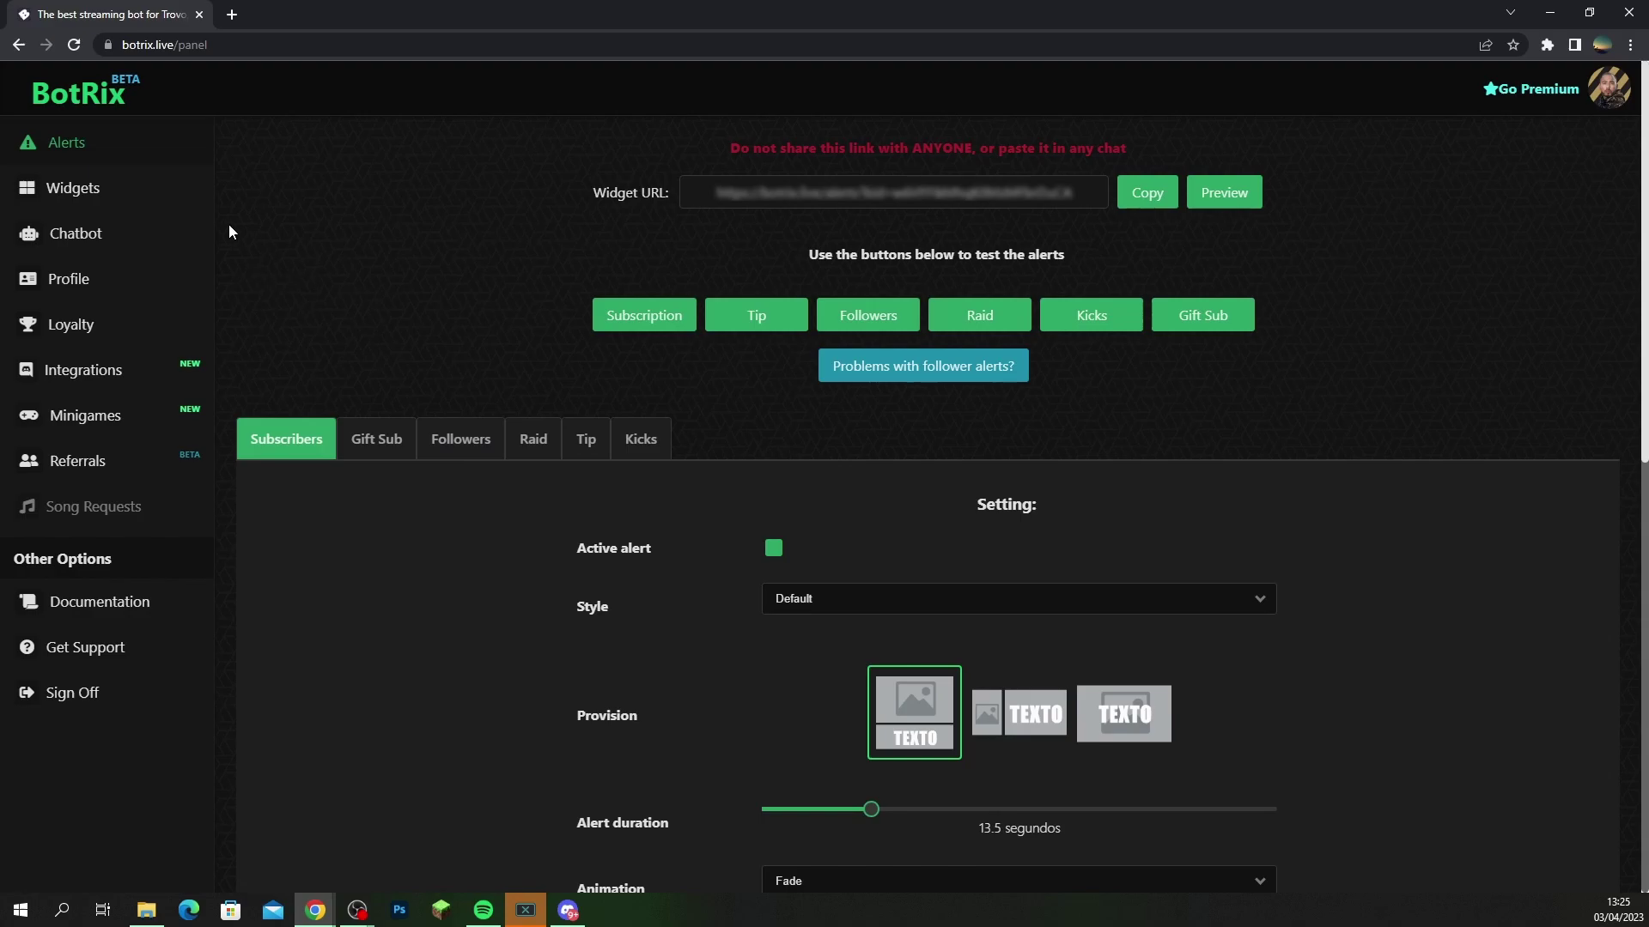
left_click(107, 196)
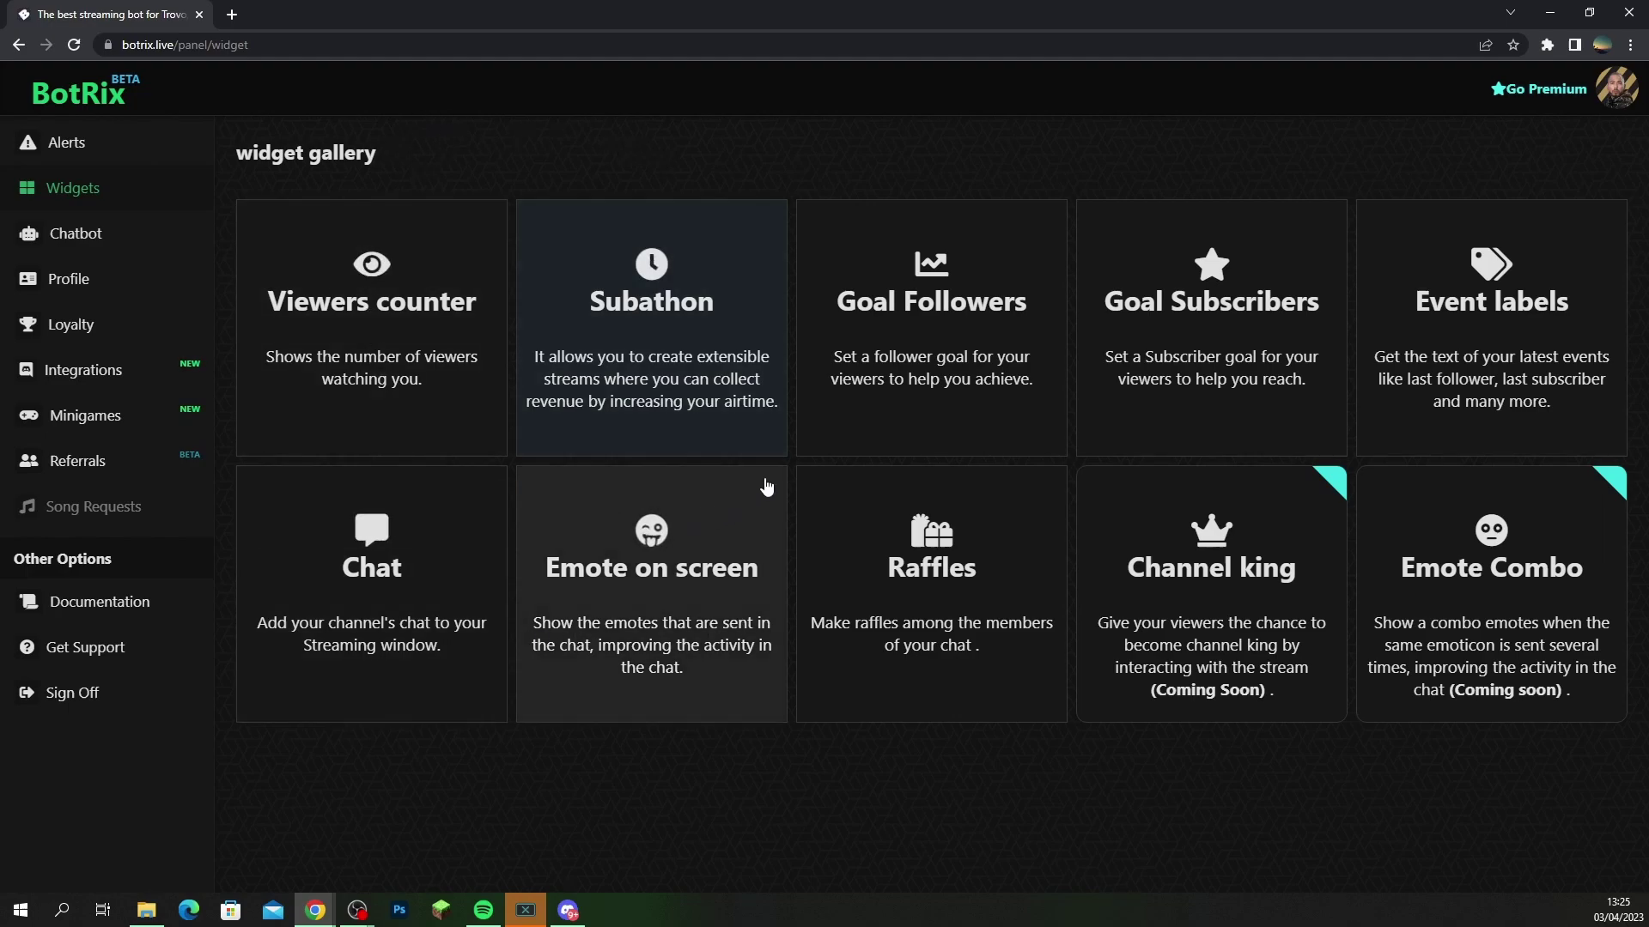
Open the Chat widget settings and show its available design styles
left_click(397, 617)
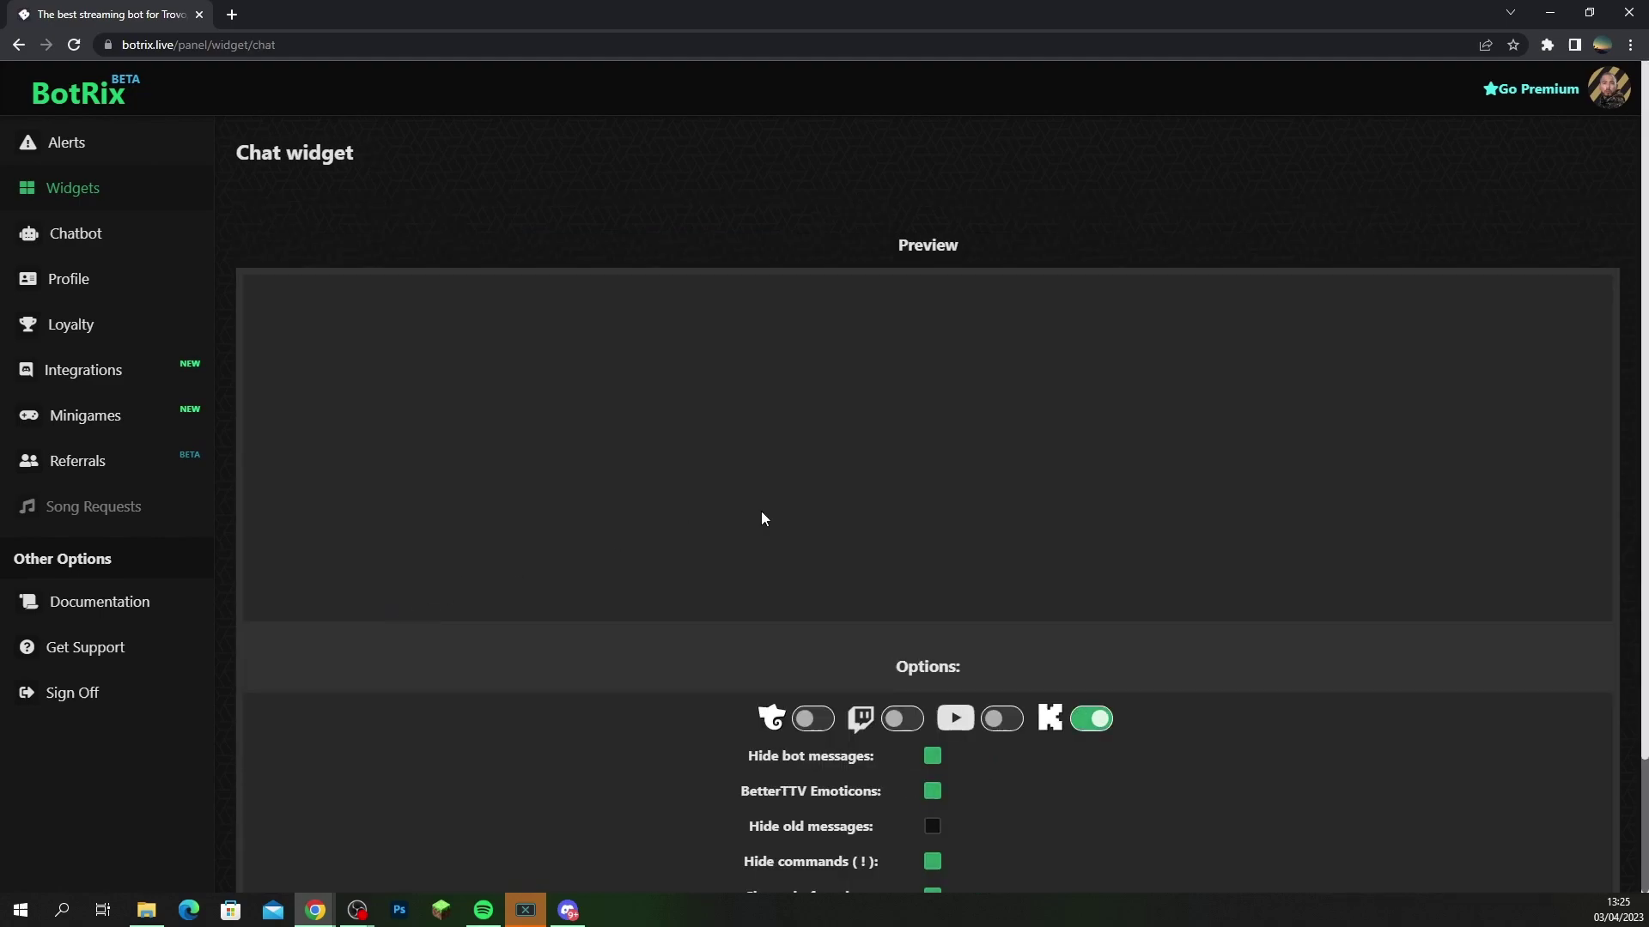
scroll(1059, 449, "down", 2)
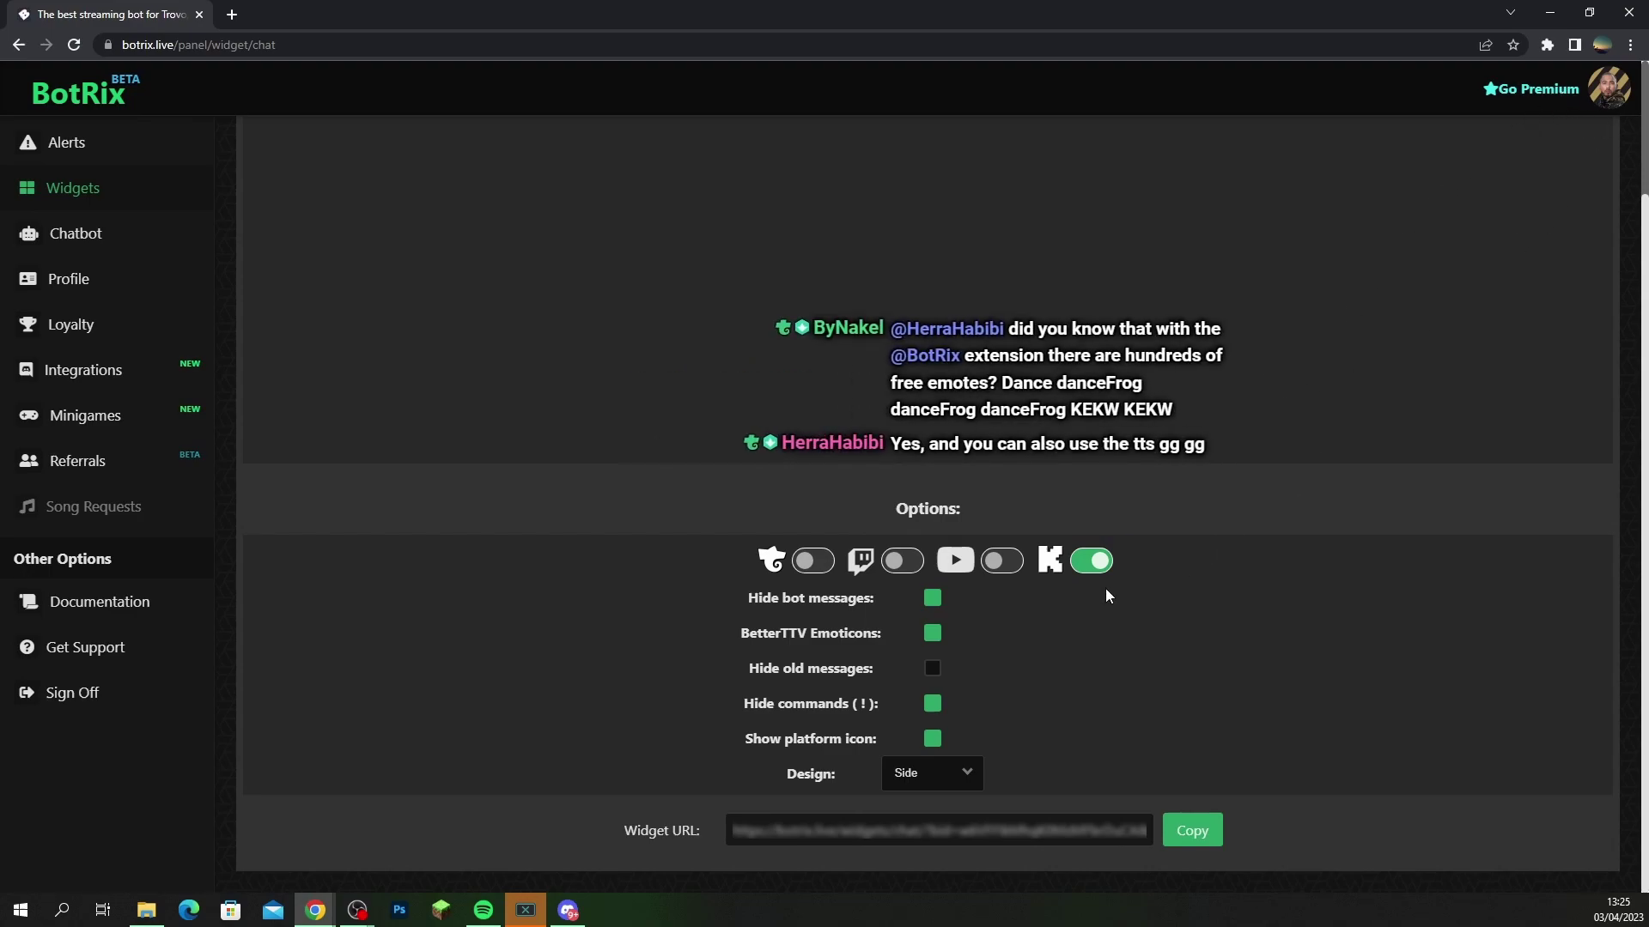
left_click(975, 778)
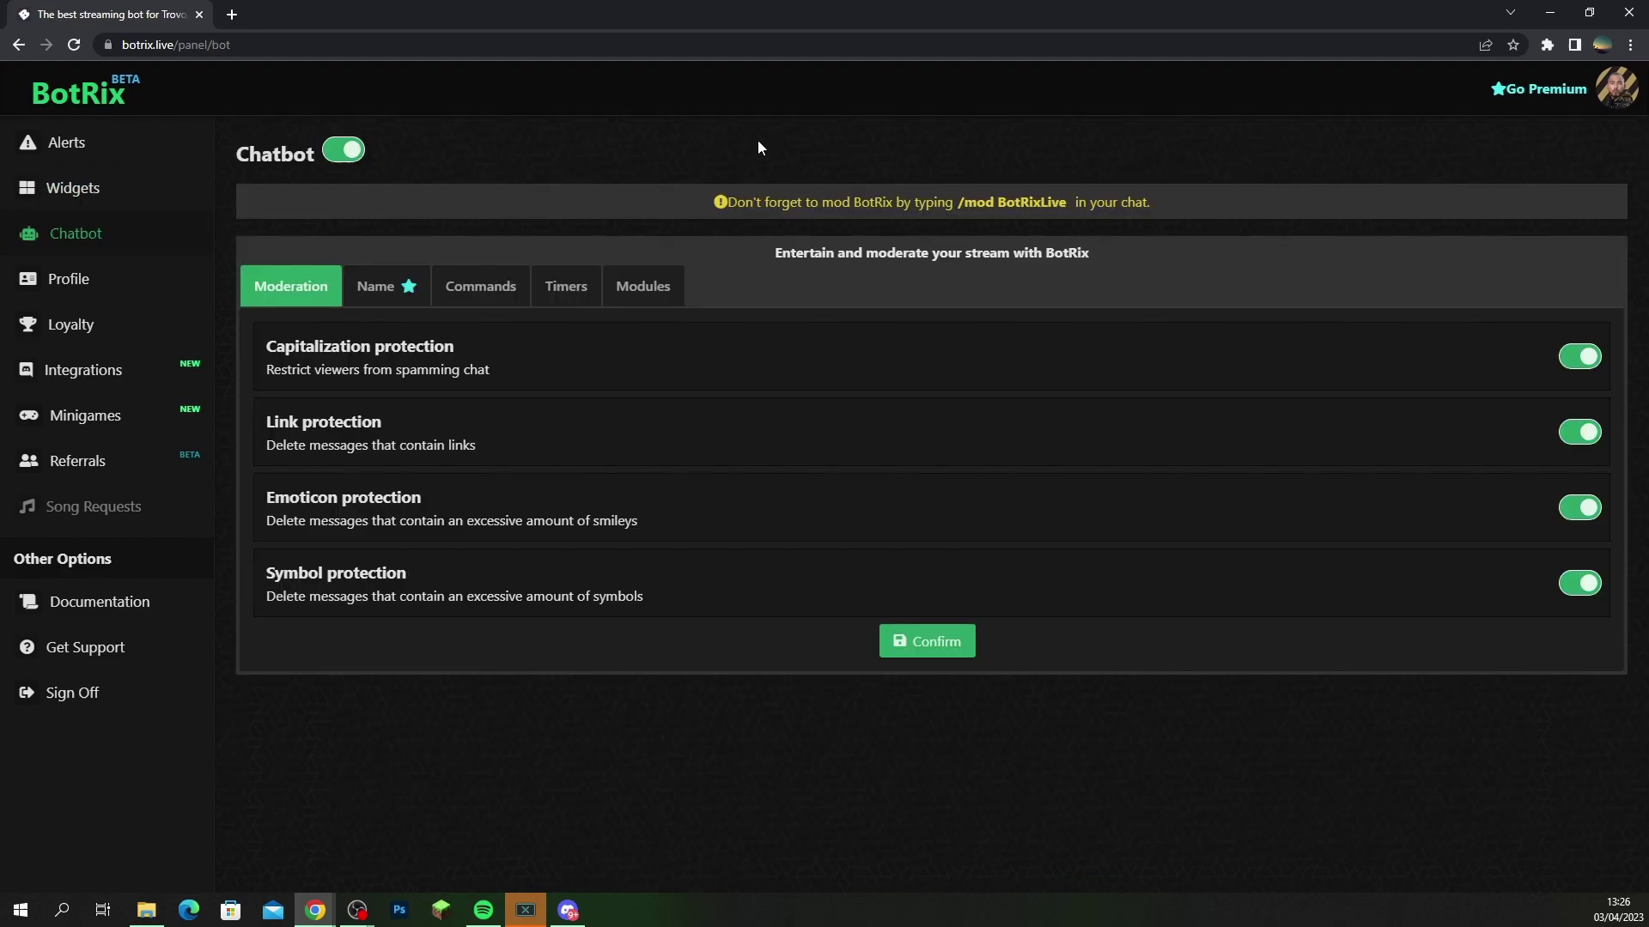
Review the chatbot's custom commands list, then its timers
left_click(492, 296)
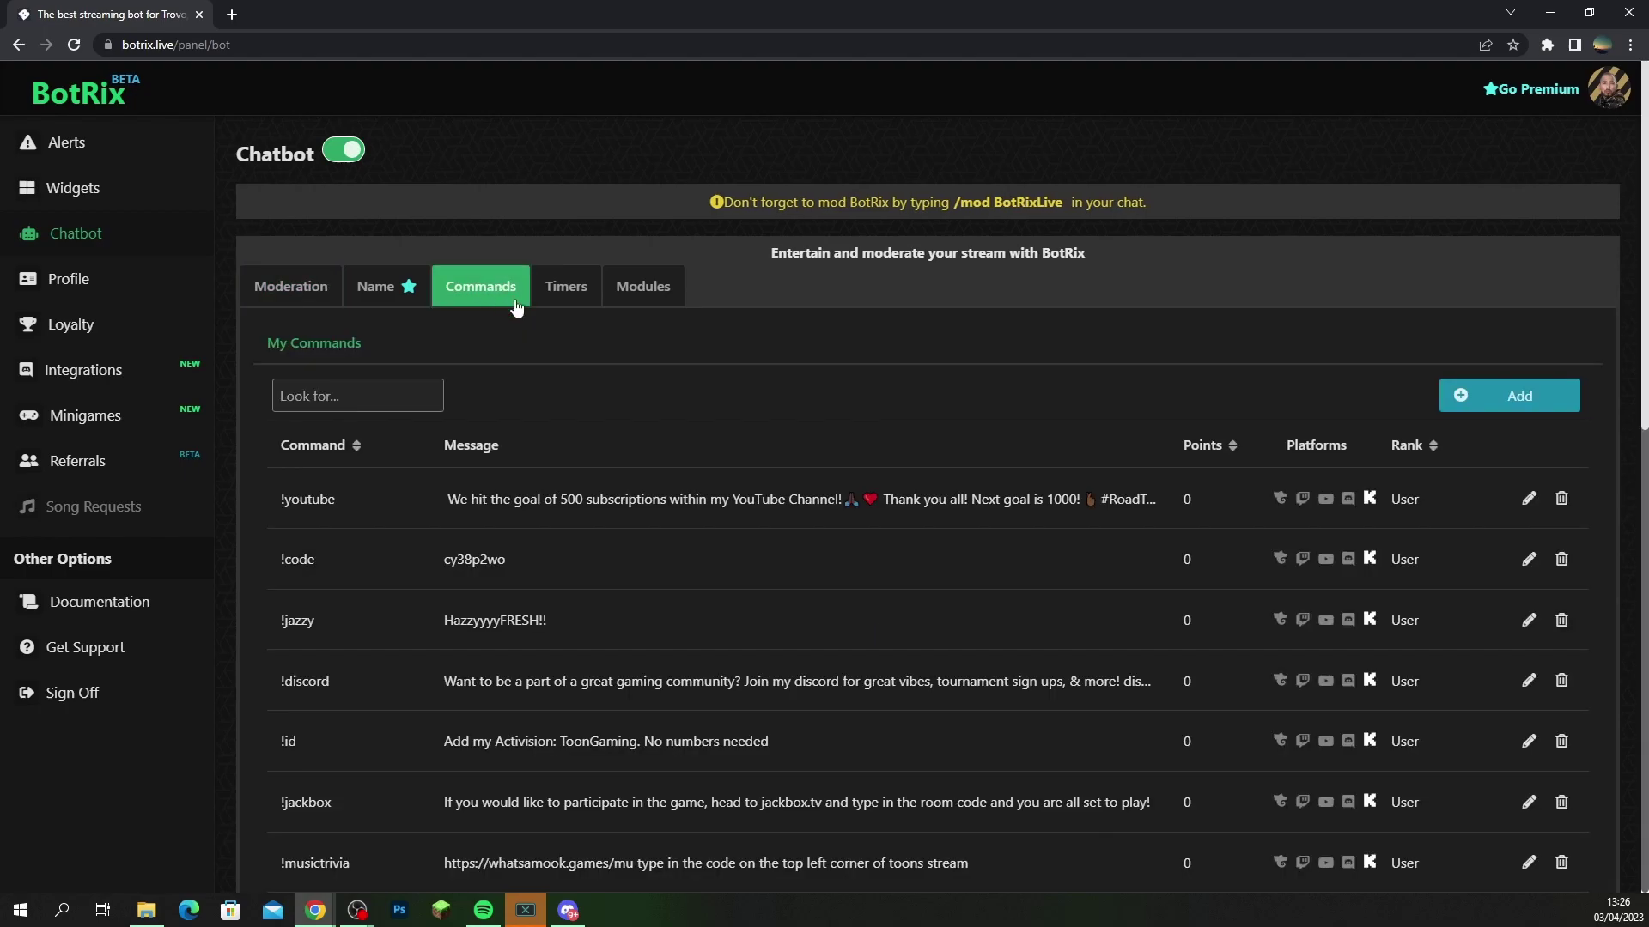
scroll(713, 439, "down", 10)
scroll(709, 439, "up", 10)
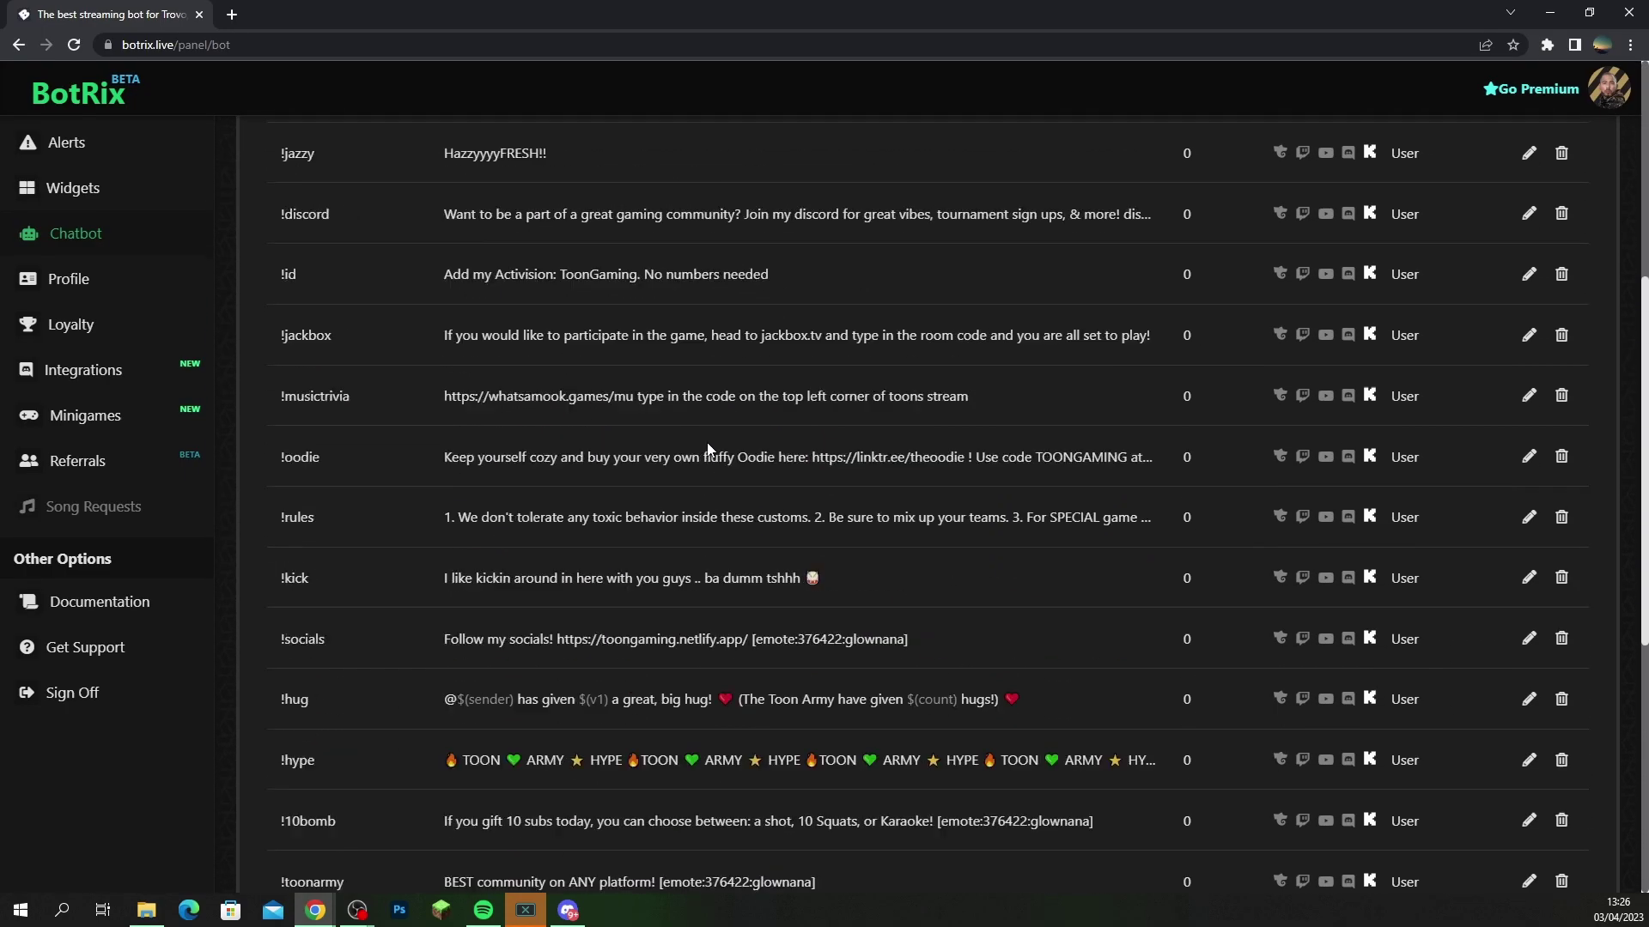
left_click(576, 297)
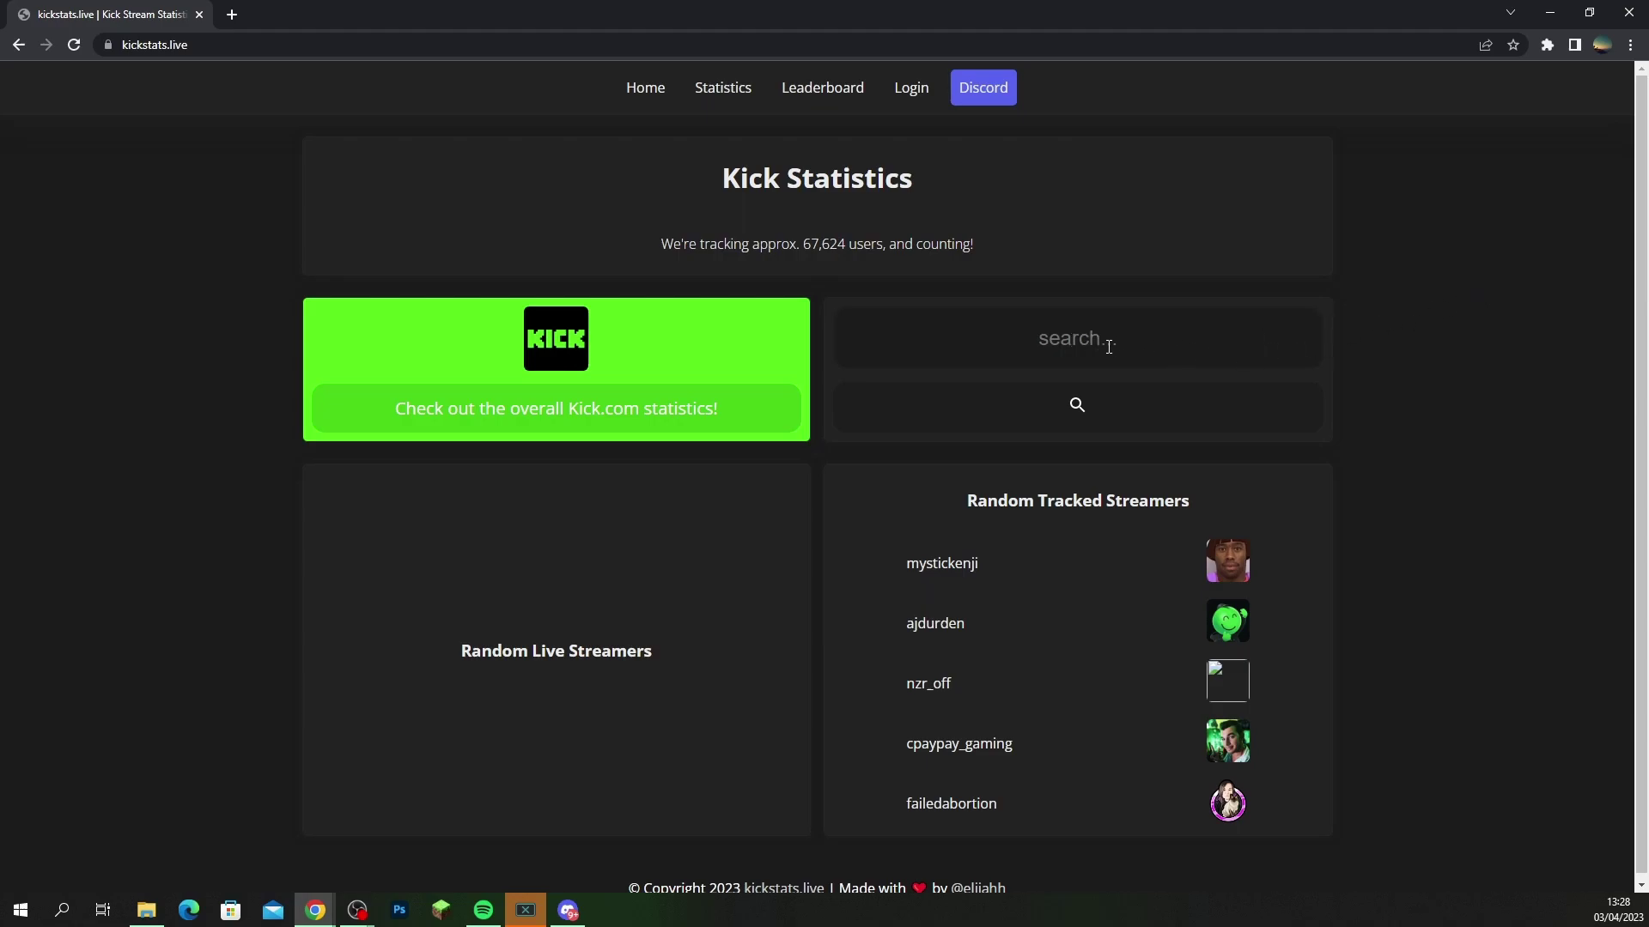
Search Kick Stats for the channel's name and browse its statistics profile page
type("itoongaming")
left_click(1075, 407)
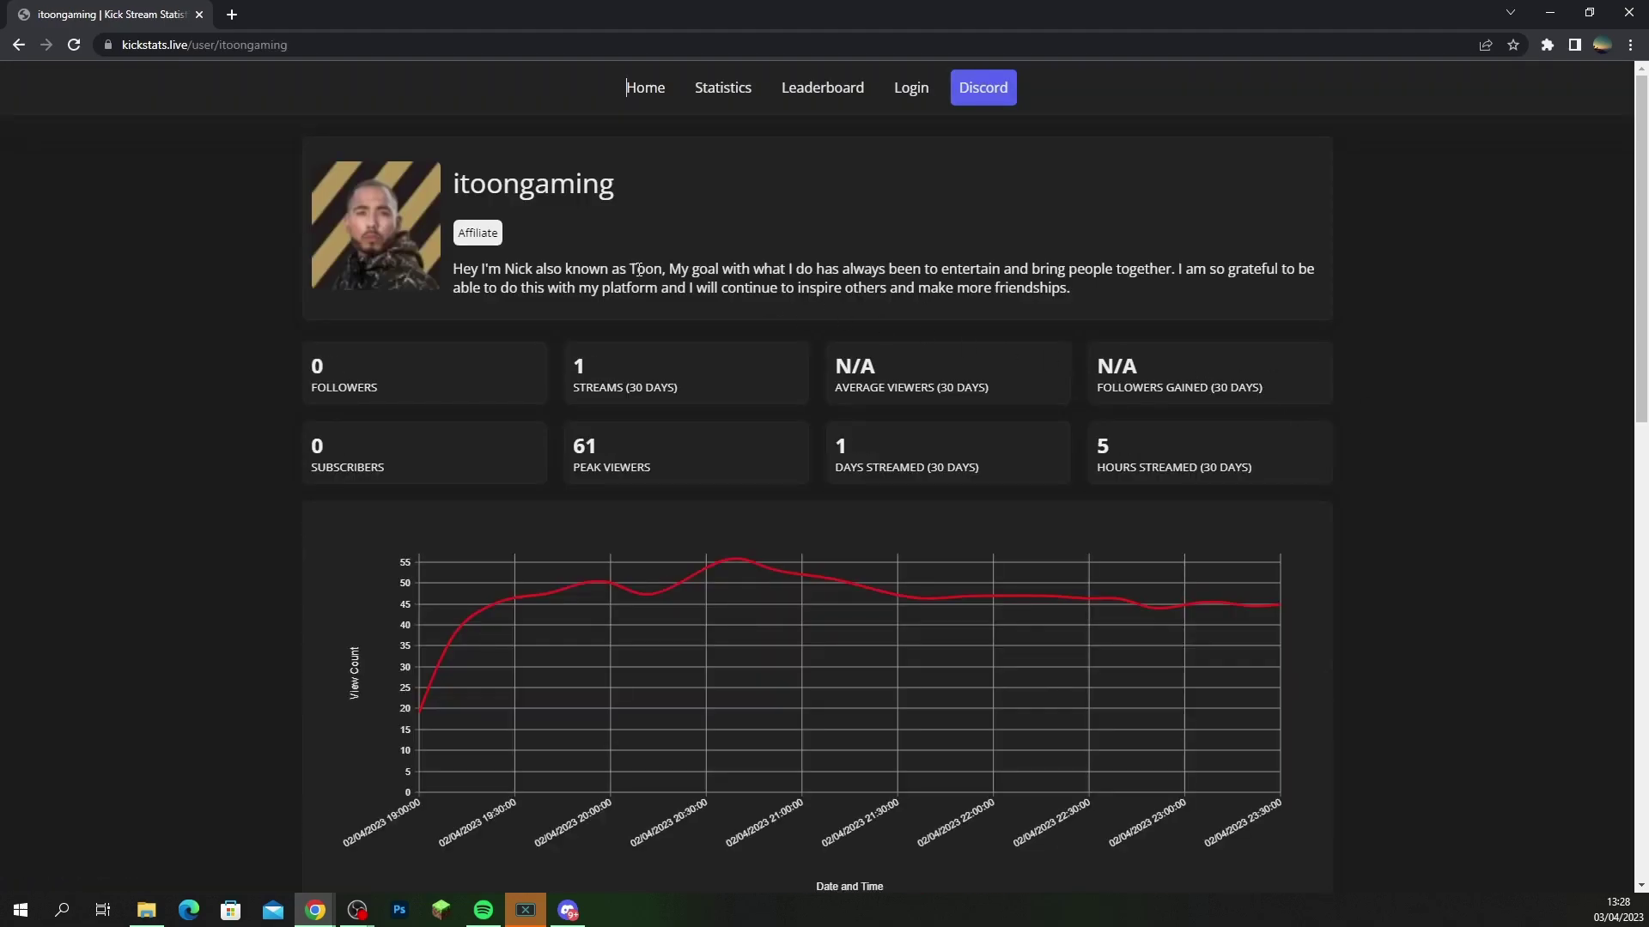
scroll(750, 283, "down", 1)
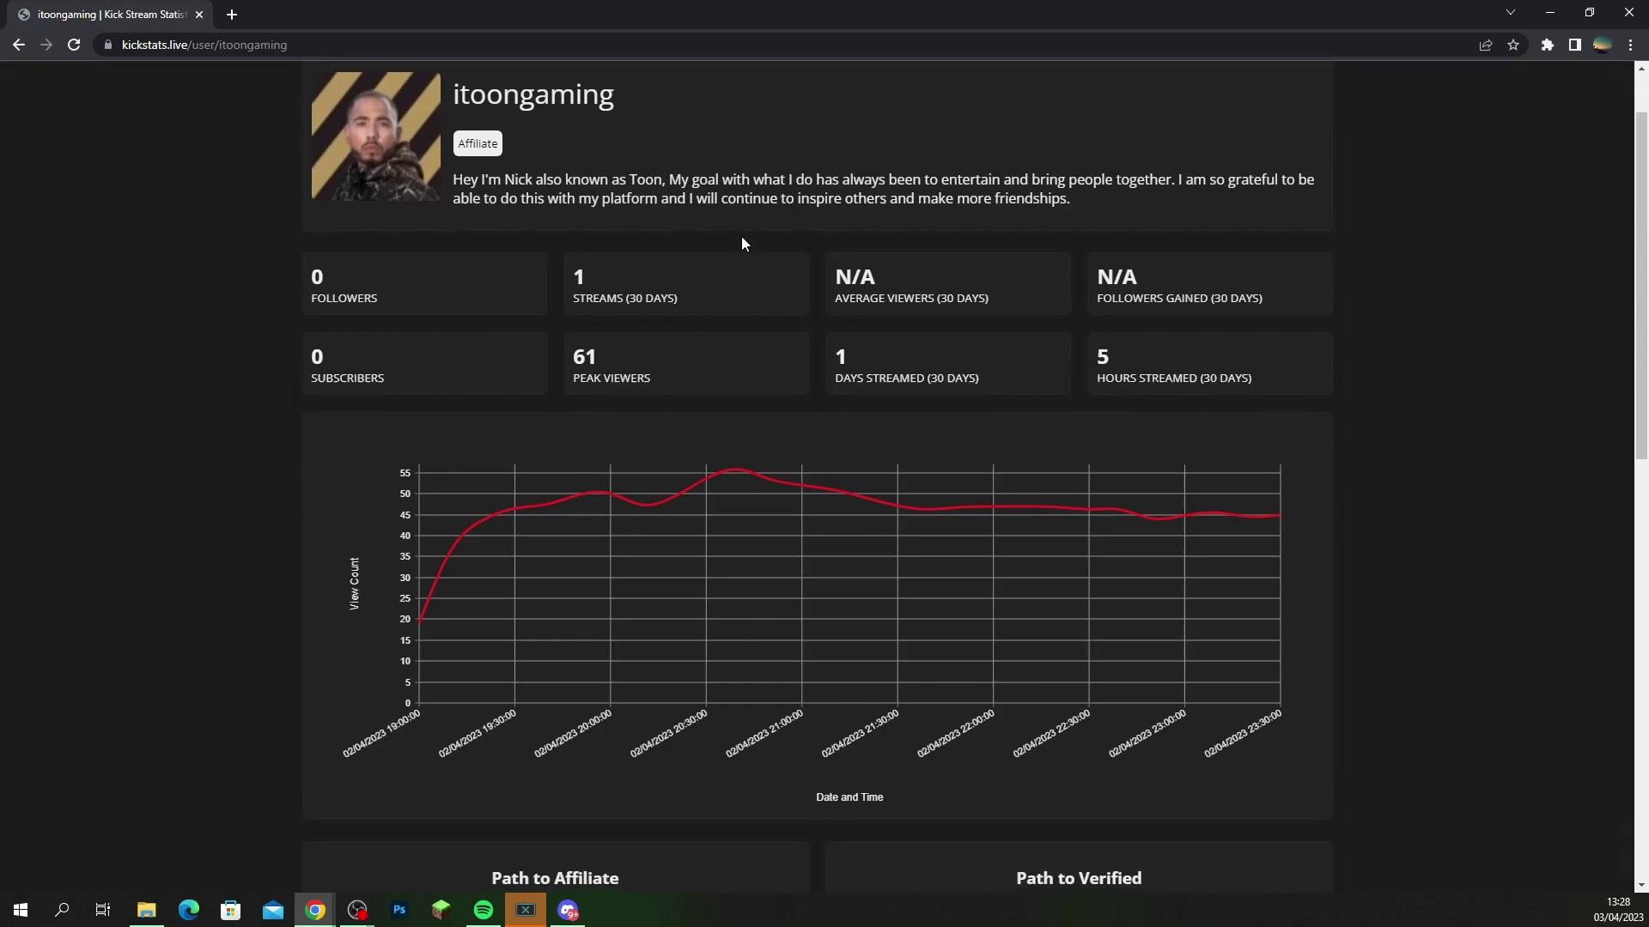
scroll(741, 239, "down", 4)
scroll(726, 267, "down", 3)
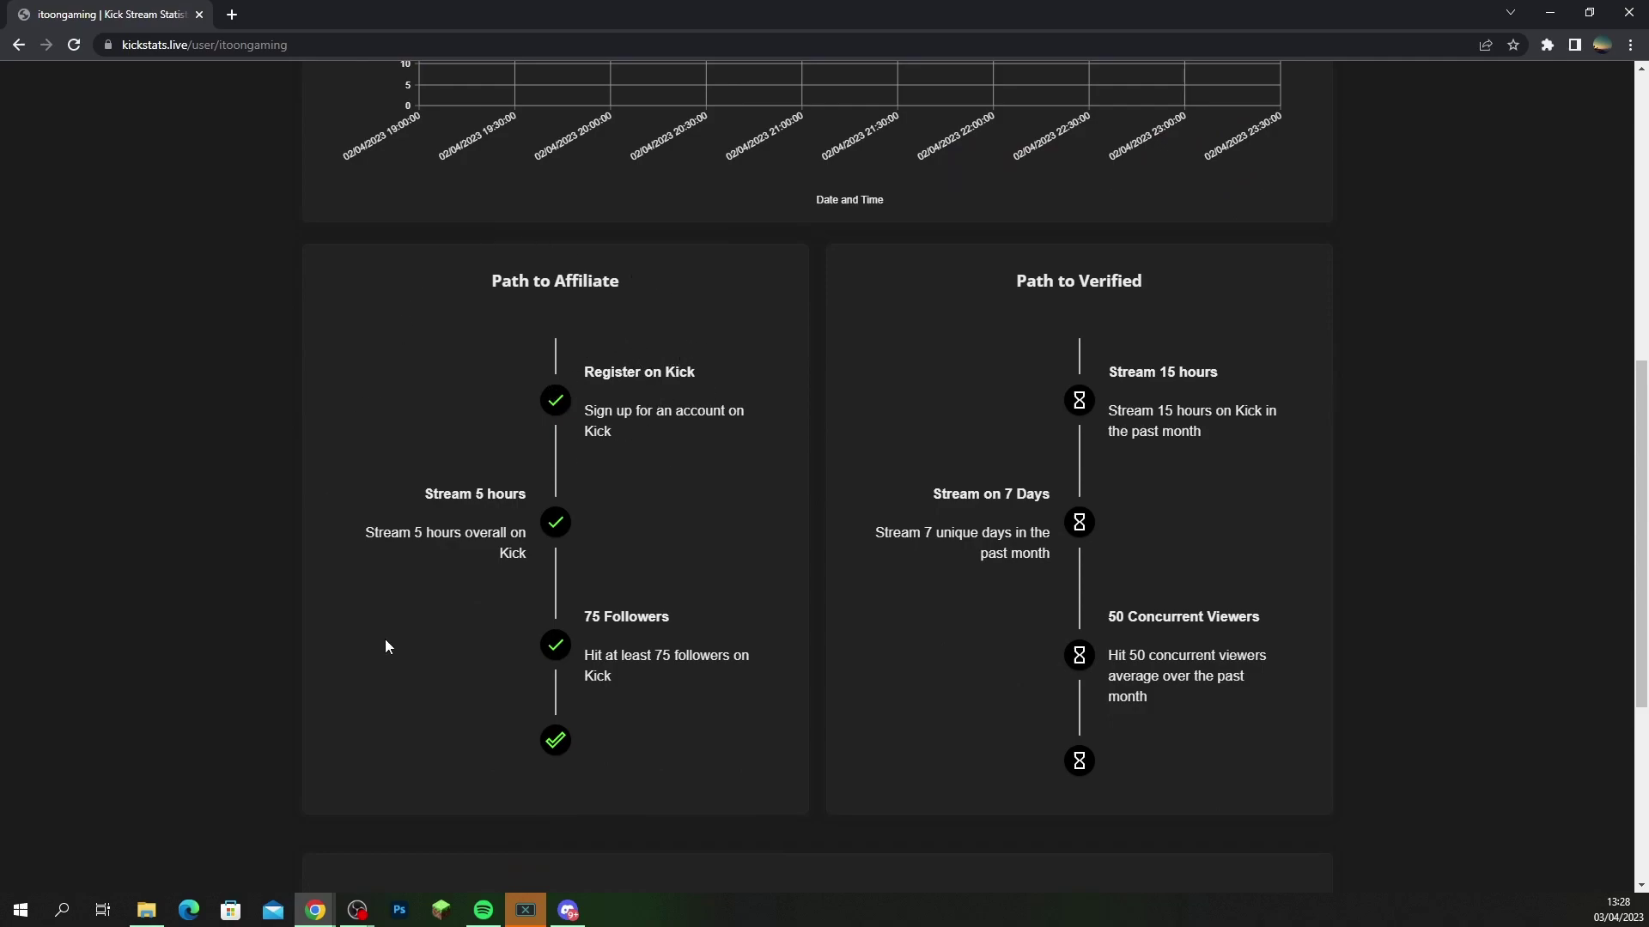
scroll(957, 434, "up", 2)
scroll(1048, 427, "down", 2)
scroll(1010, 351, "up", 8)
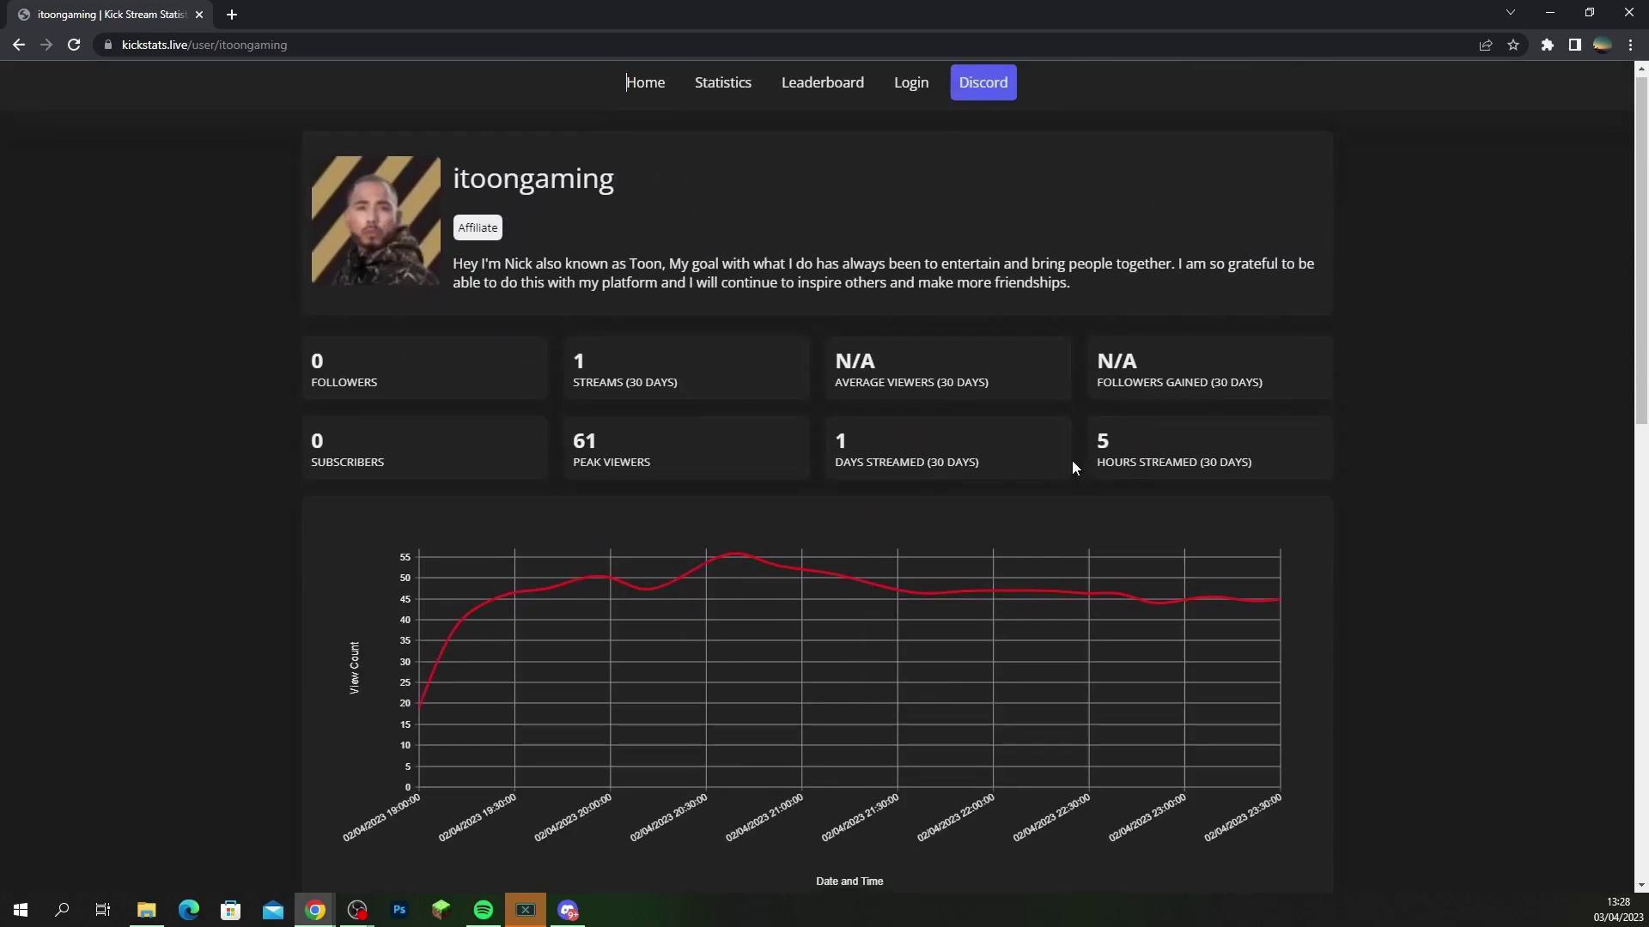
scroll(1082, 464, "down", 7)
scroll(1083, 463, "up", 7)
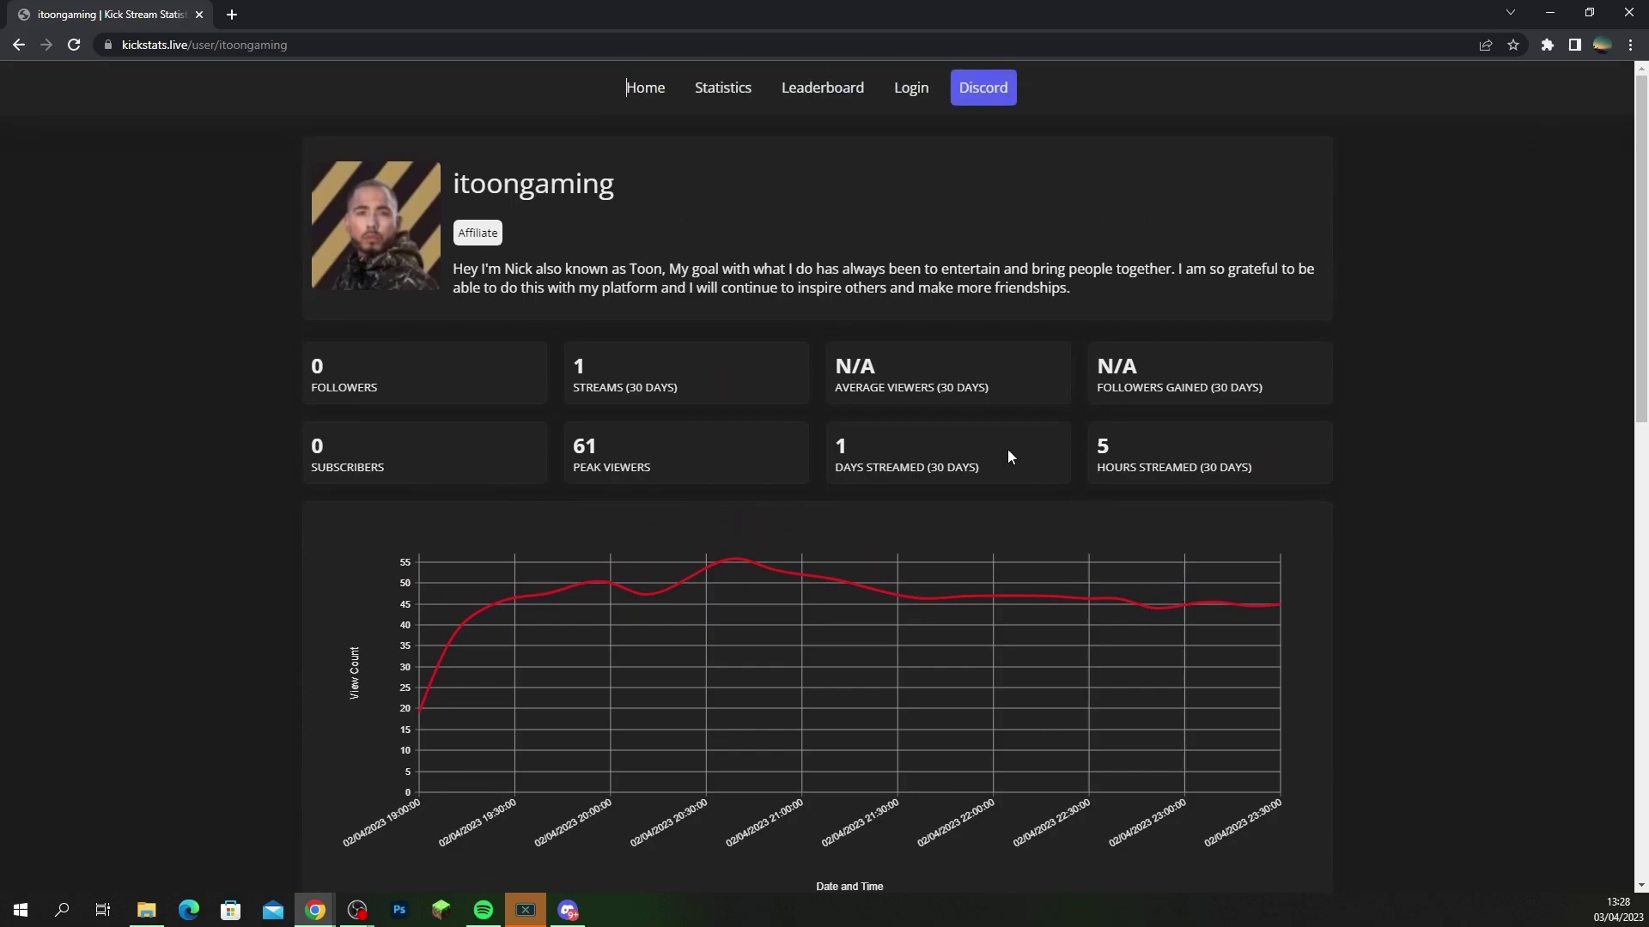